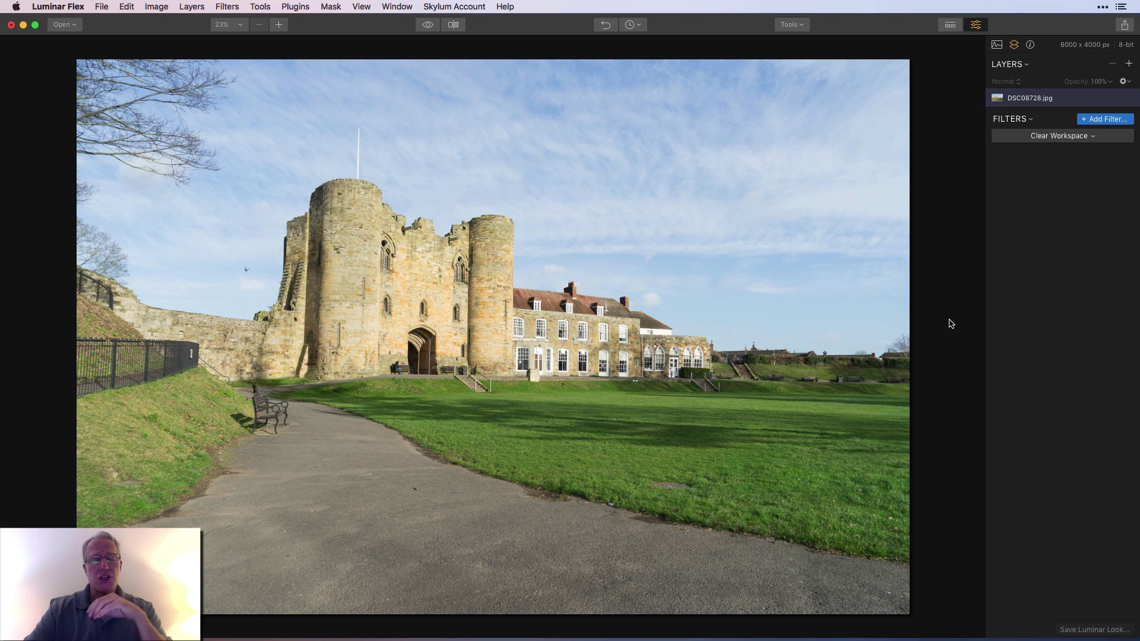
Step: Start cropping the castle photo and straighten it with a rotation angle of -0.12°
click(796, 27)
click(799, 41)
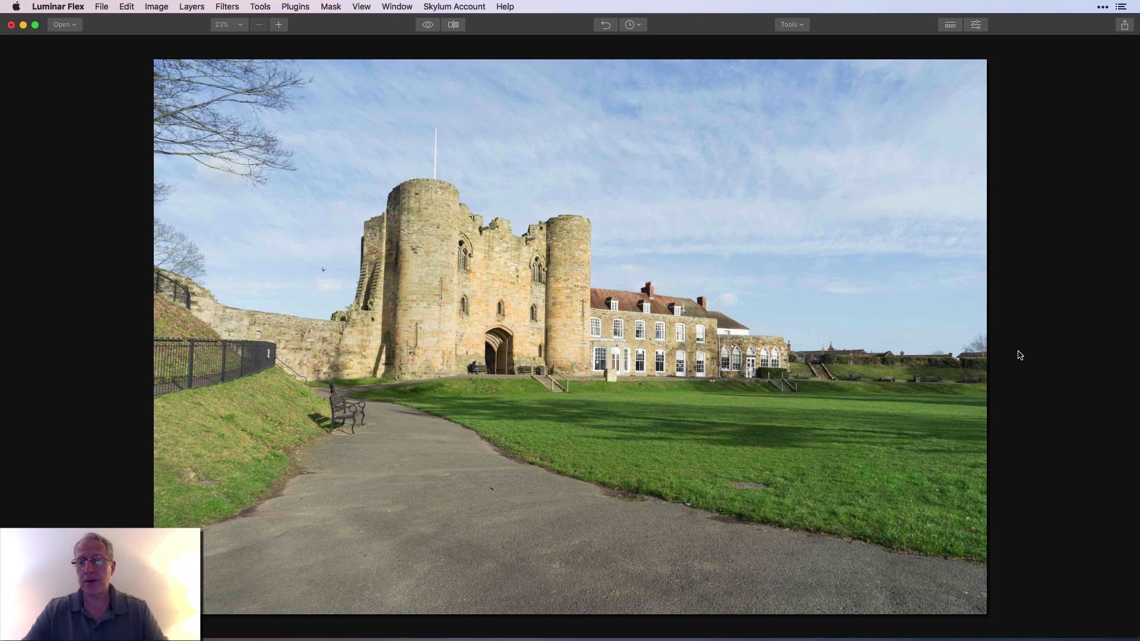
drag(1010, 339, 1010, 333)
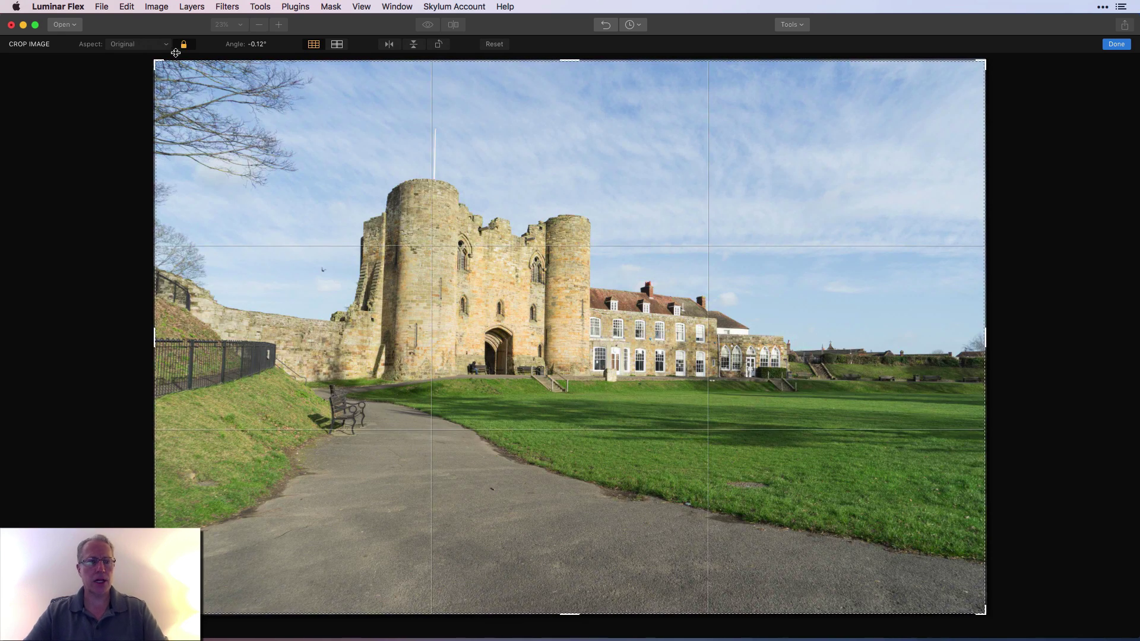
Step: Crop the photo to a 16:9 aspect ratio, keeping the full sky and trimming the foreground path
click(135, 44)
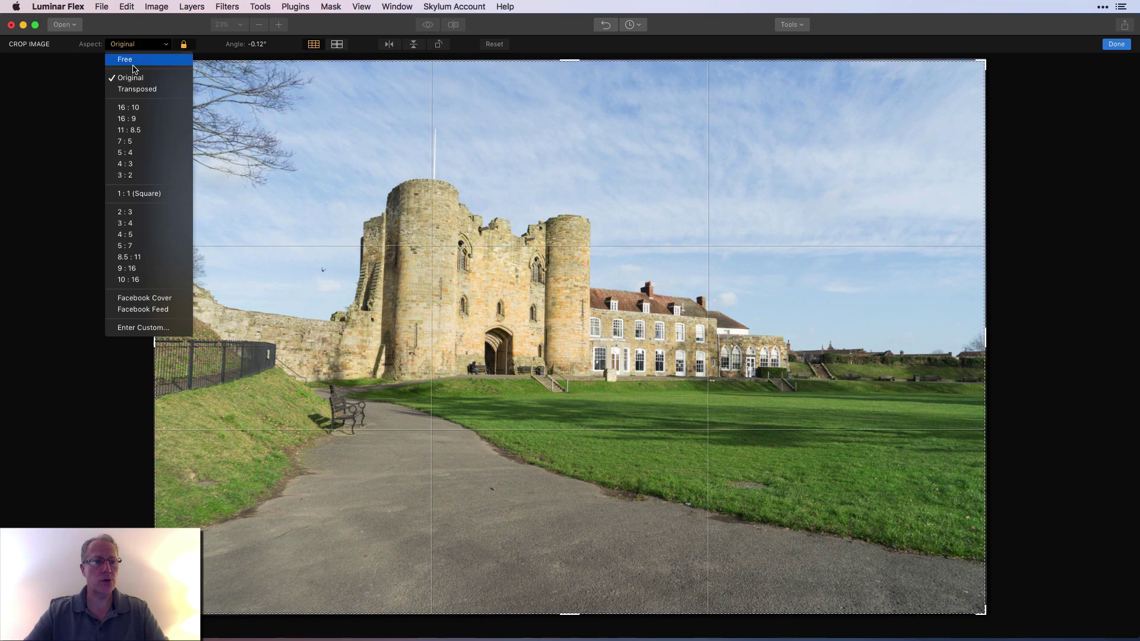
click(138, 117)
drag(412, 331, 413, 373)
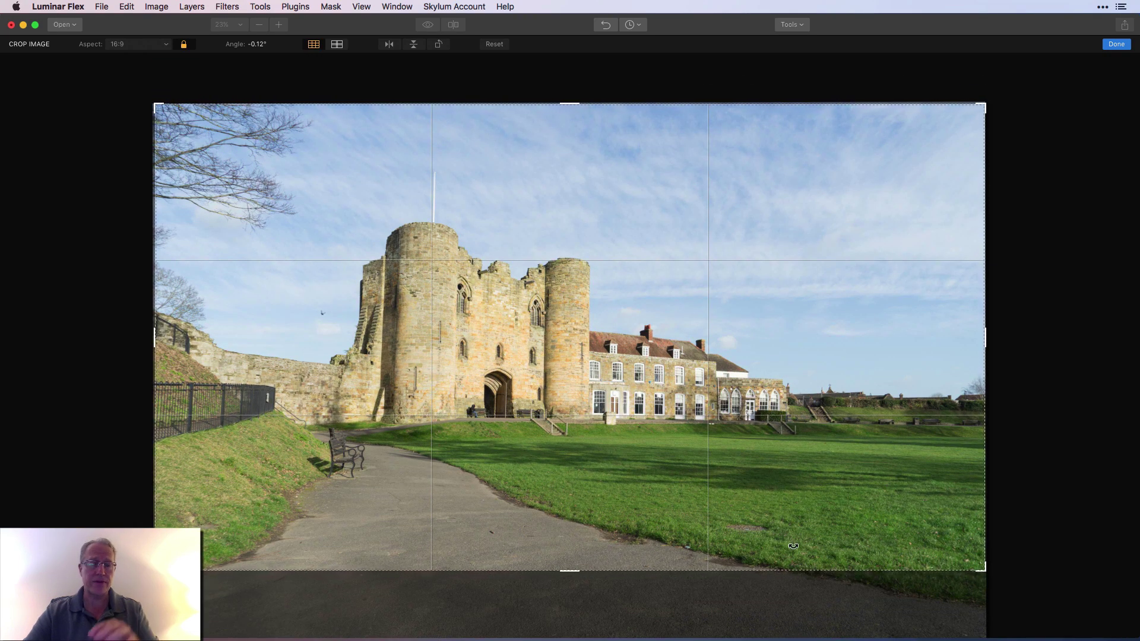
click(1117, 44)
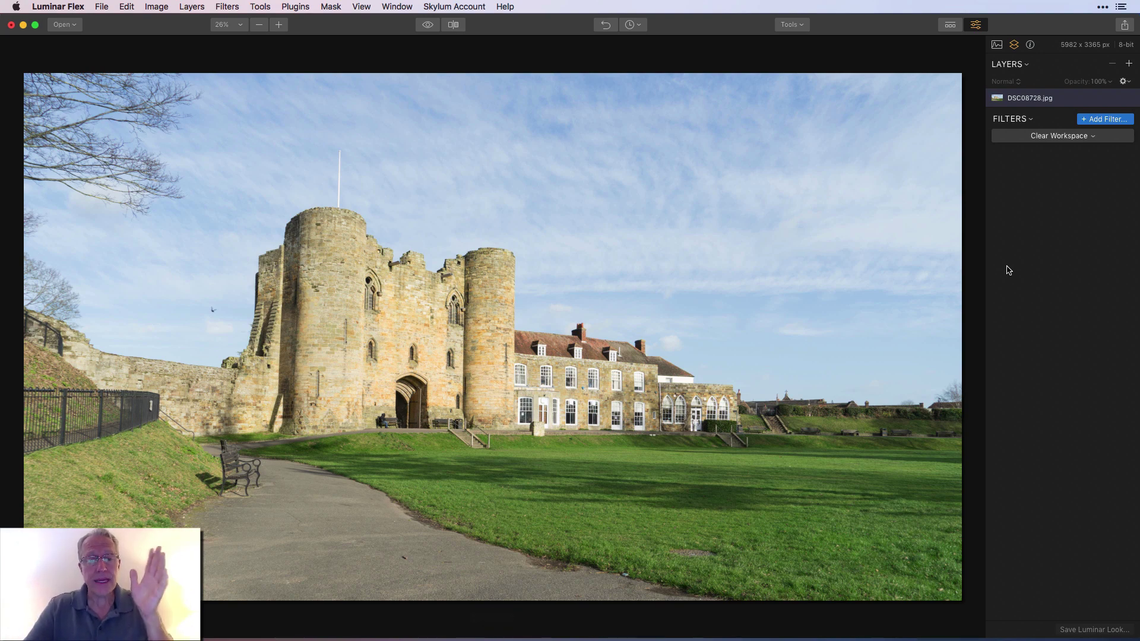
Step: Add the Develop and Accent AI Filter 2.0 filters to the photo layer
click(1122, 121)
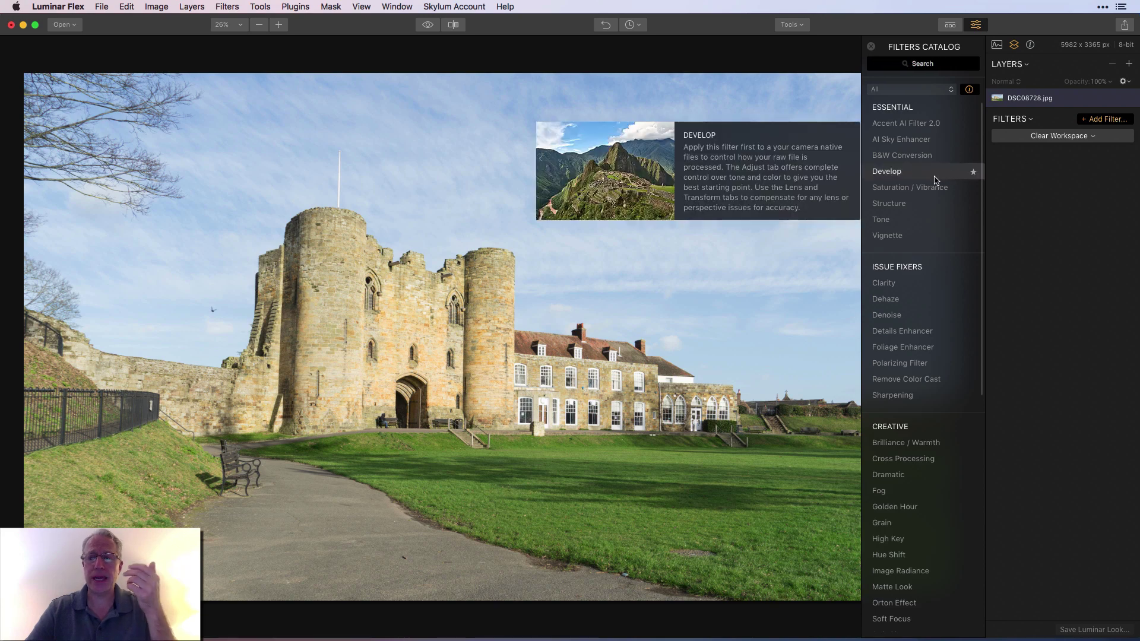
click(936, 179)
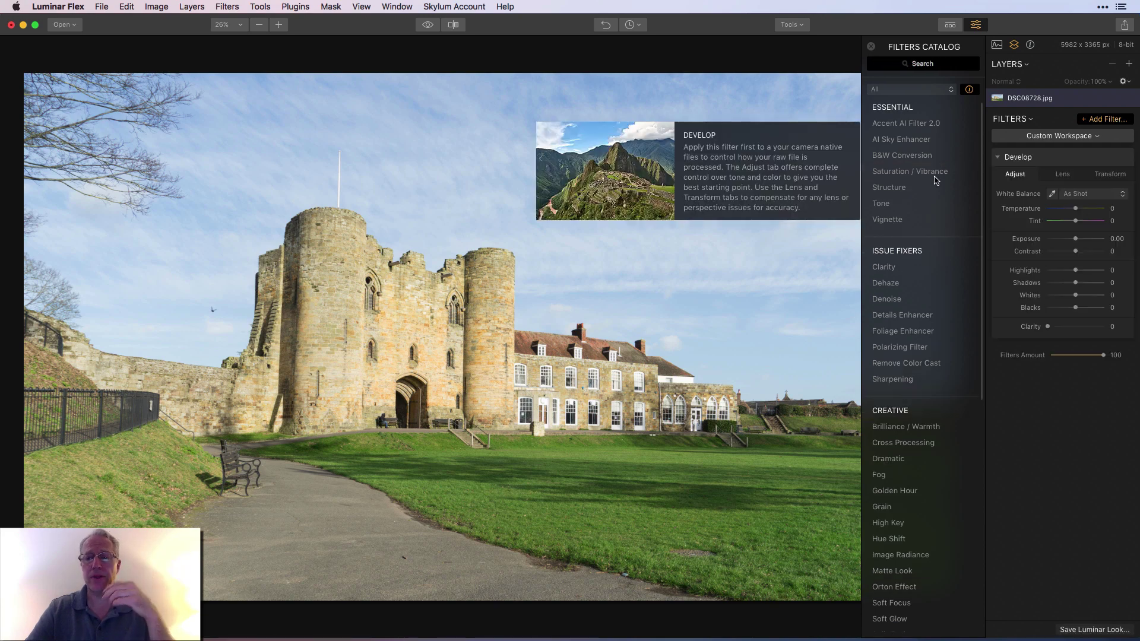
click(919, 124)
click(871, 46)
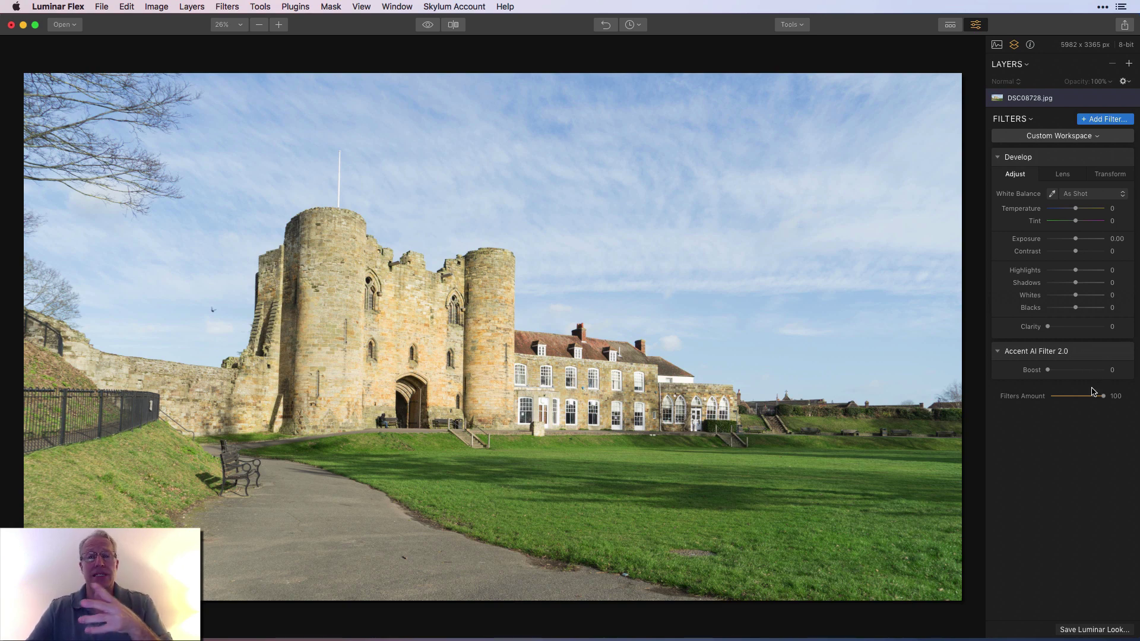
Step: Set the Develop filter's contrast to 38, highlights to -55 and clarity to 22, and compare the result with the original photo
drag(1075, 252, 1059, 275)
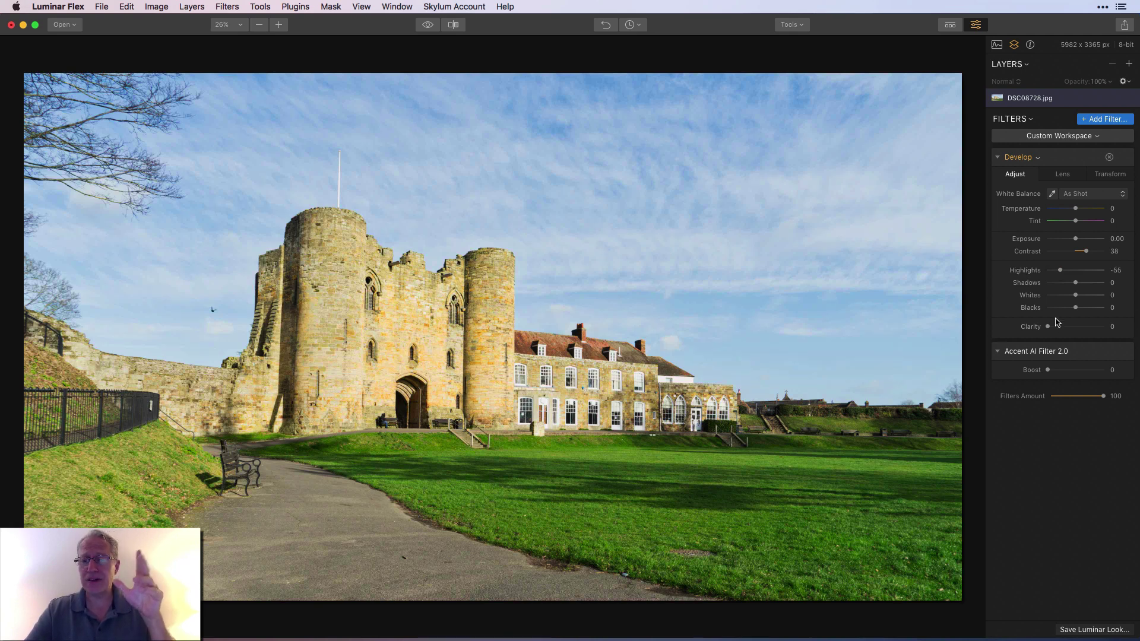
drag(1049, 327, 1063, 327)
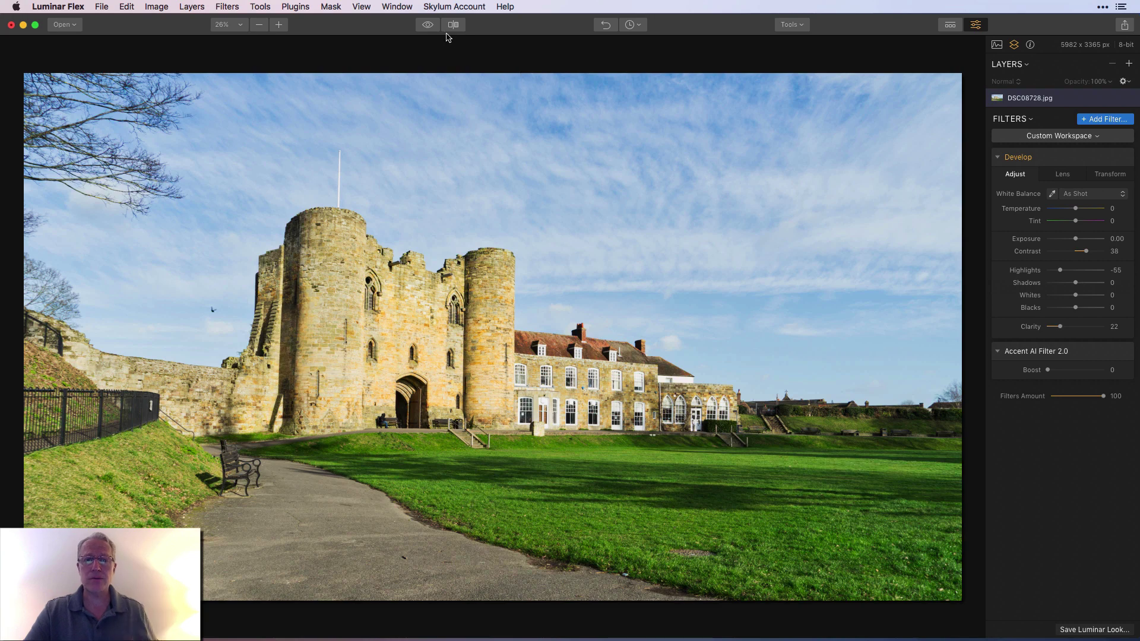
click(429, 26)
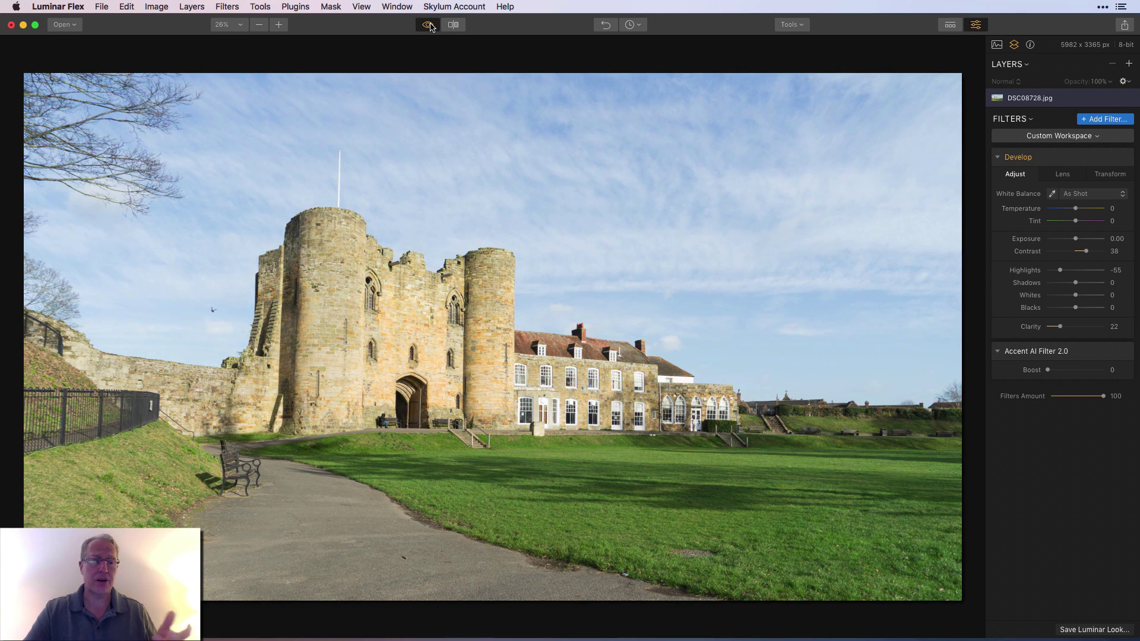
click(430, 26)
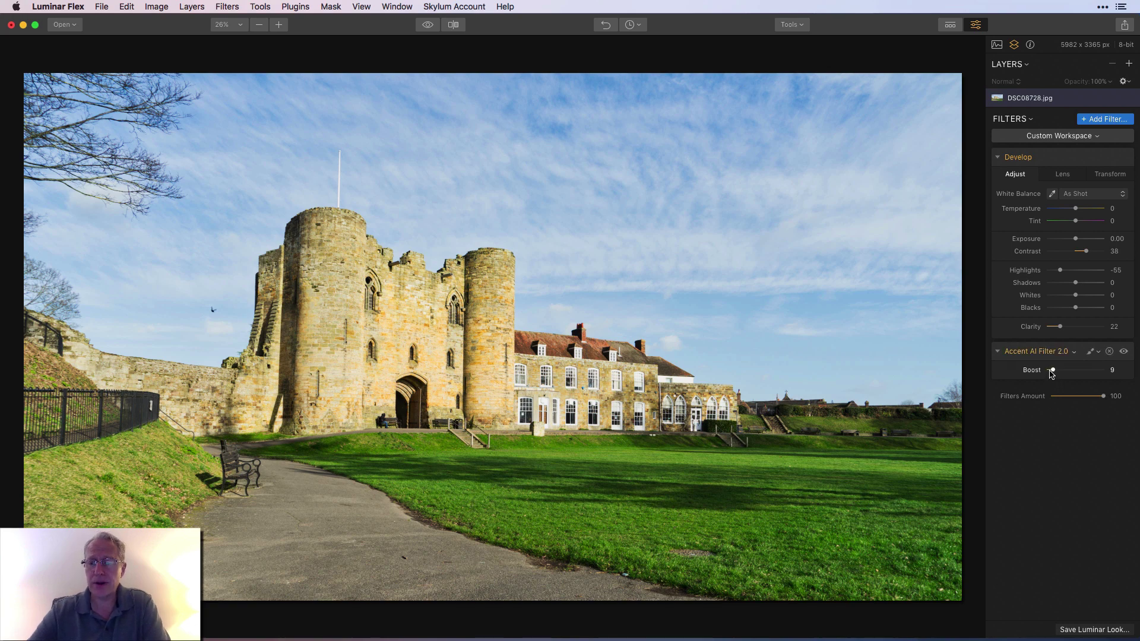
Step: Raise the Accent AI Filter 2.0 boost to 60
drag(1048, 370, 1077, 369)
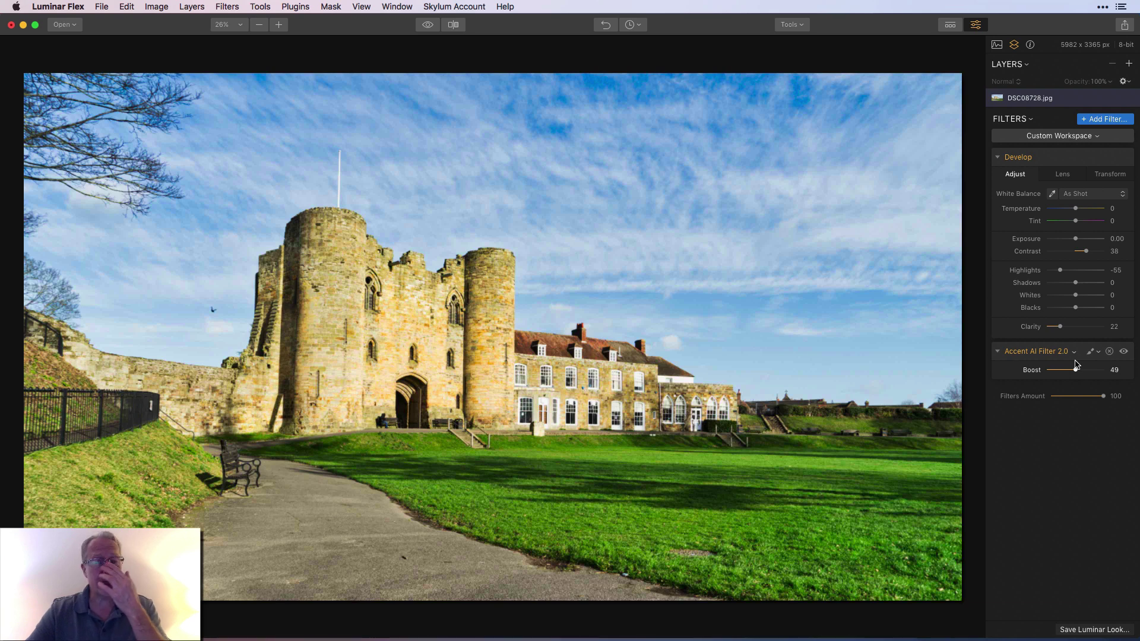
mouse_move(1076, 370)
mouse_down()
mouse_move(1005, 375)
mouse_move(1113, 366)
mouse_move(1084, 369)
mouse_up()
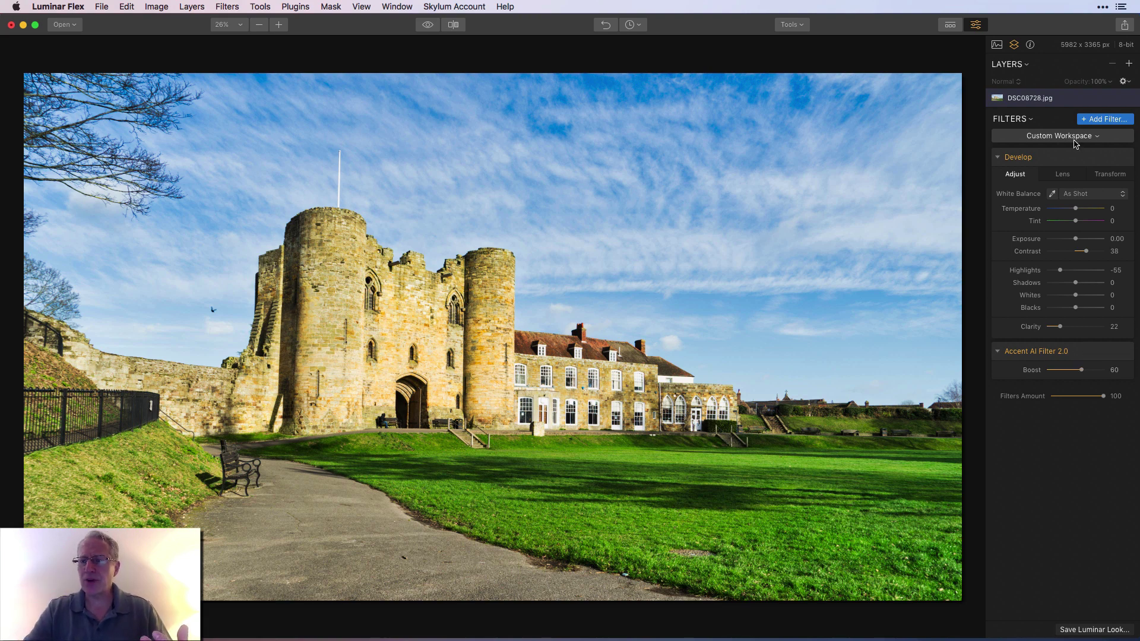
Step: Add the Tone and Brilliance / Warmth filters to the photo
click(1098, 120)
click(894, 205)
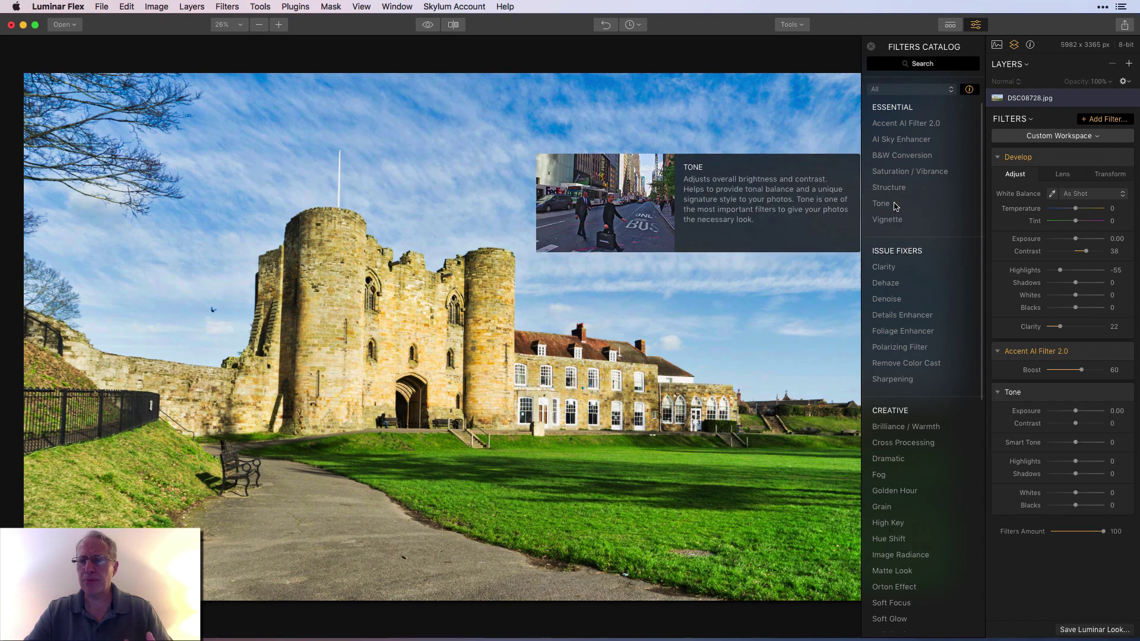
click(903, 425)
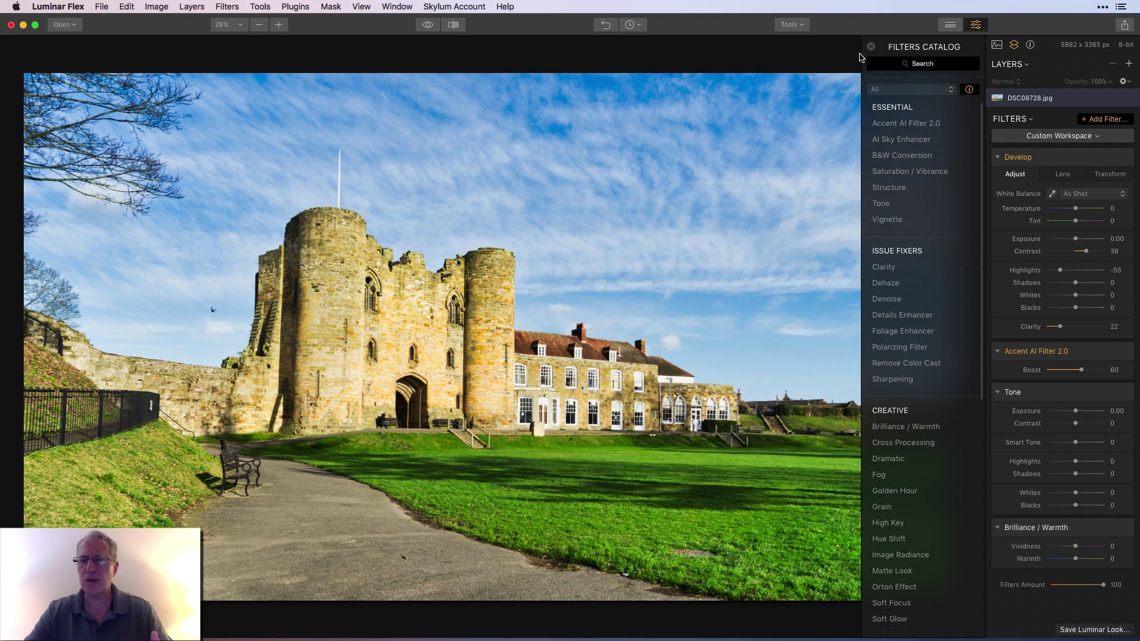
click(871, 46)
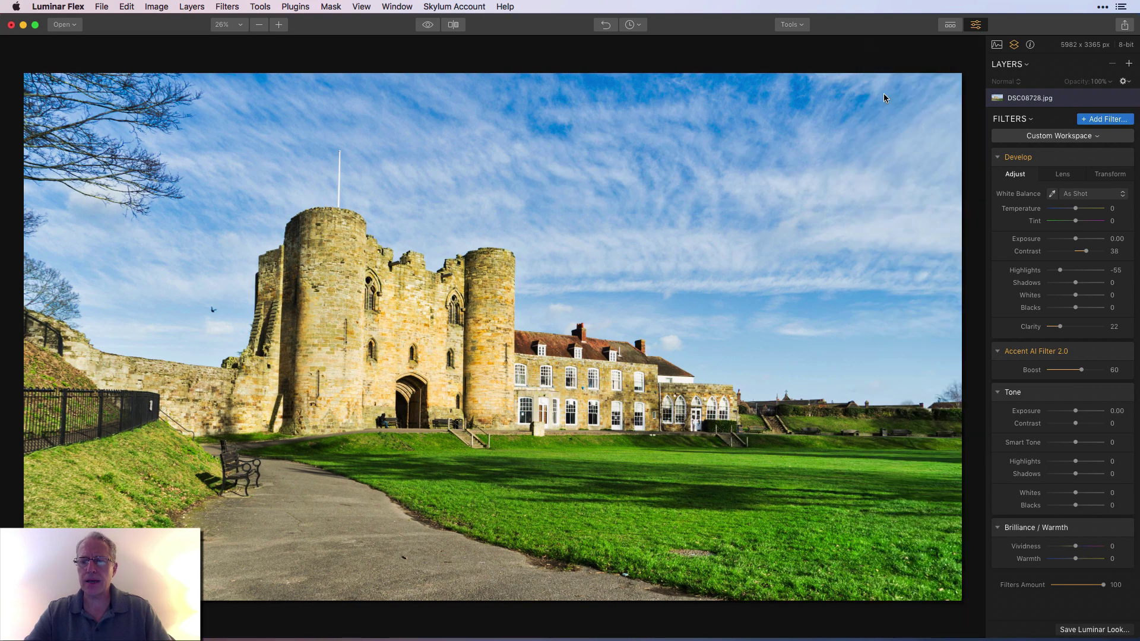
Step: Set the Tone filter's contrast to 31, Smart Tone to 25 and highlights to -30
drag(1074, 442, 1085, 424)
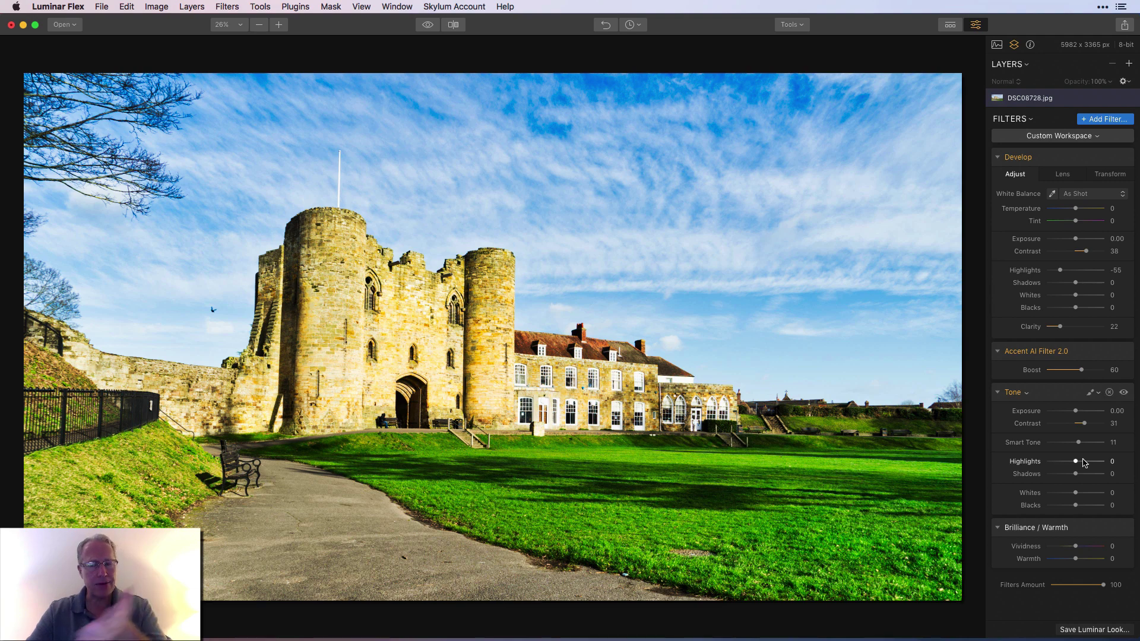
drag(1080, 443, 1086, 444)
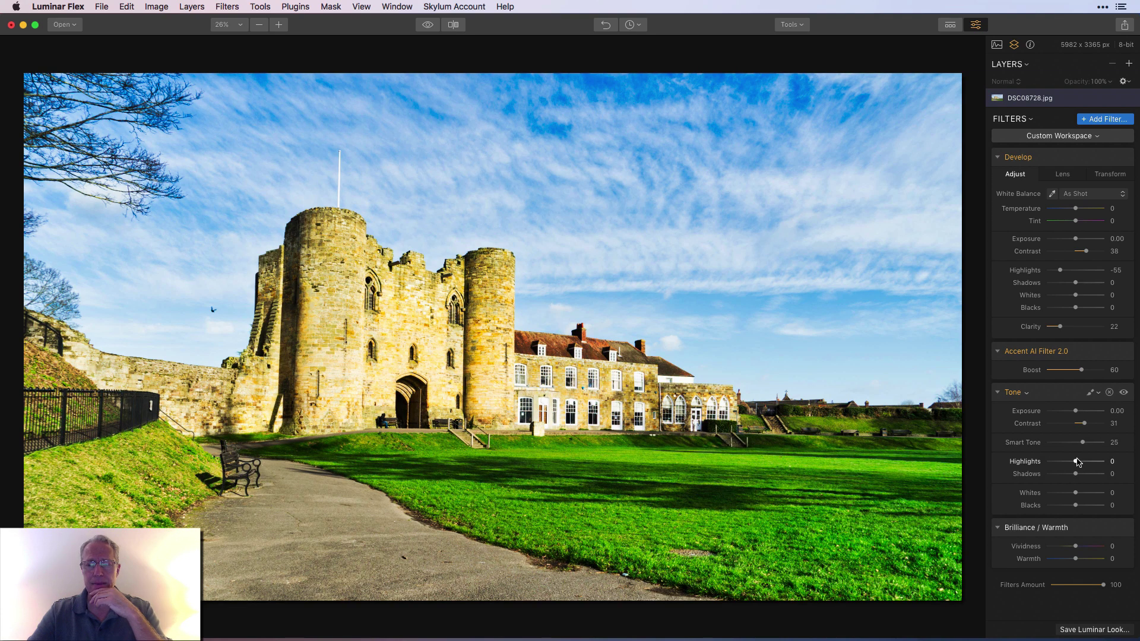
drag(1078, 462, 1068, 462)
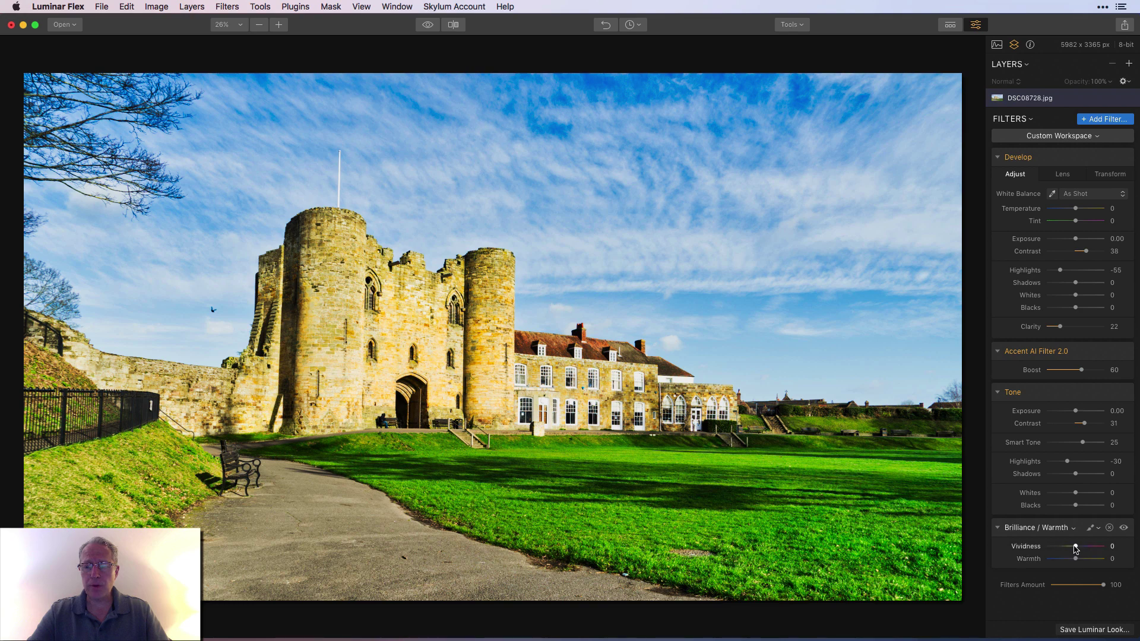
Step: Lower the Brilliance / Warmth vividness to -23 and check its effect by toggling the filter off and on
drag(1075, 549, 1067, 547)
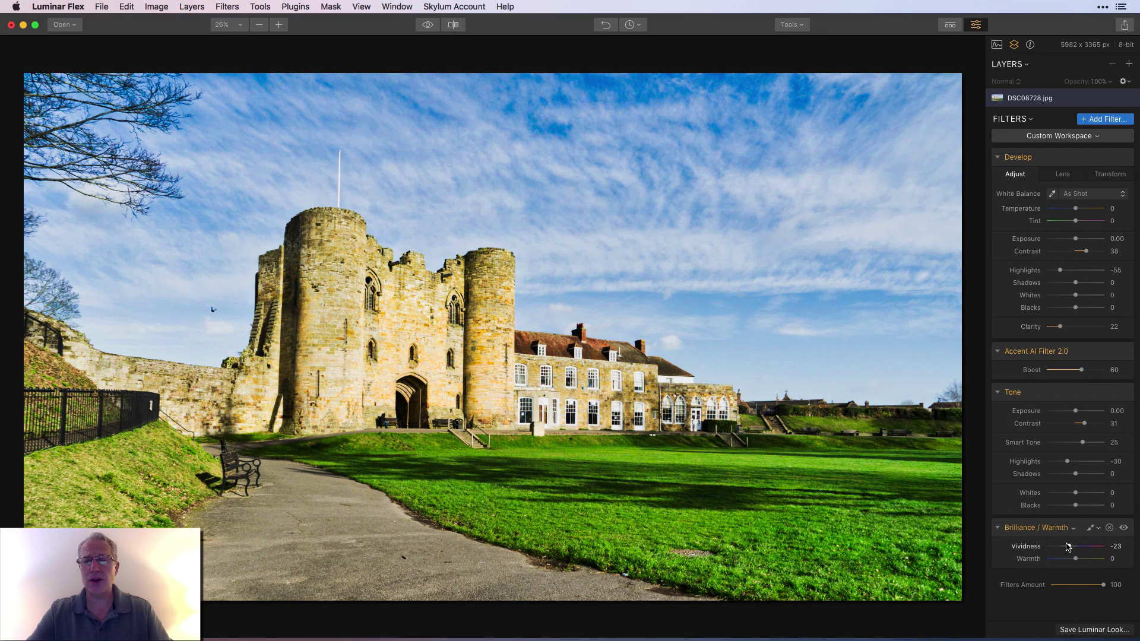
click(1124, 528)
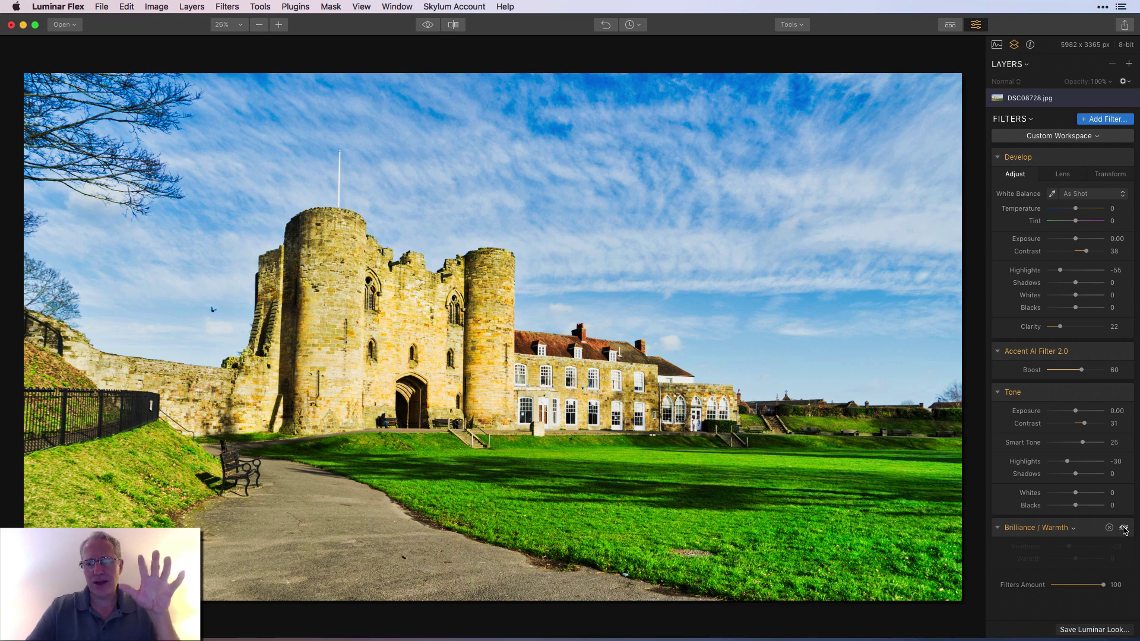
click(1124, 528)
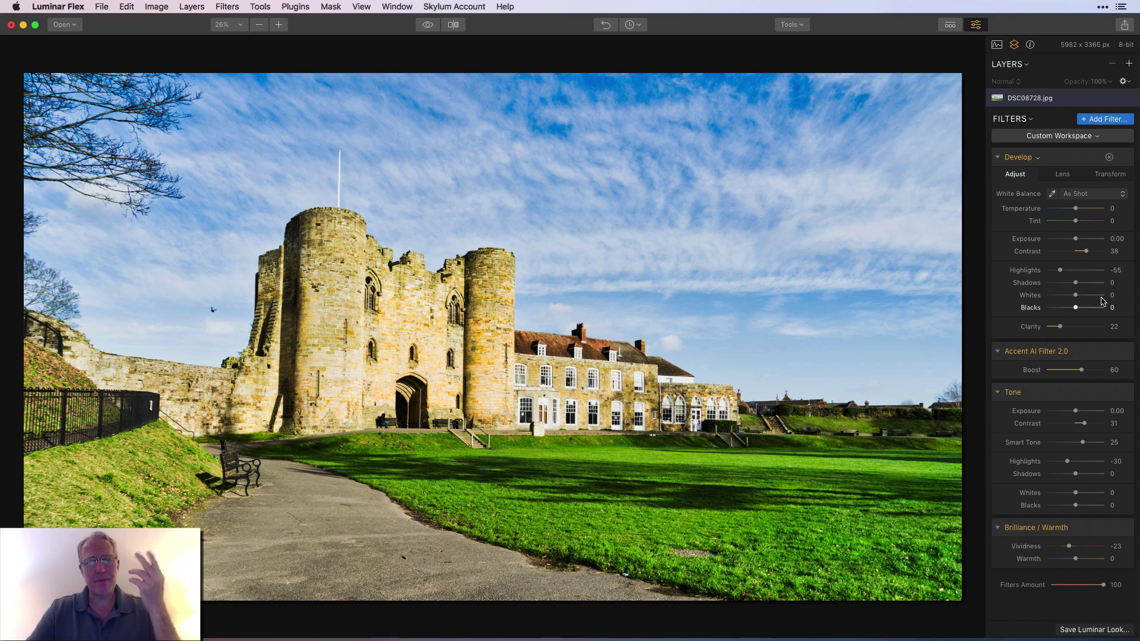
Step: Add the HSL filter from the professional filters to the photo
click(1106, 119)
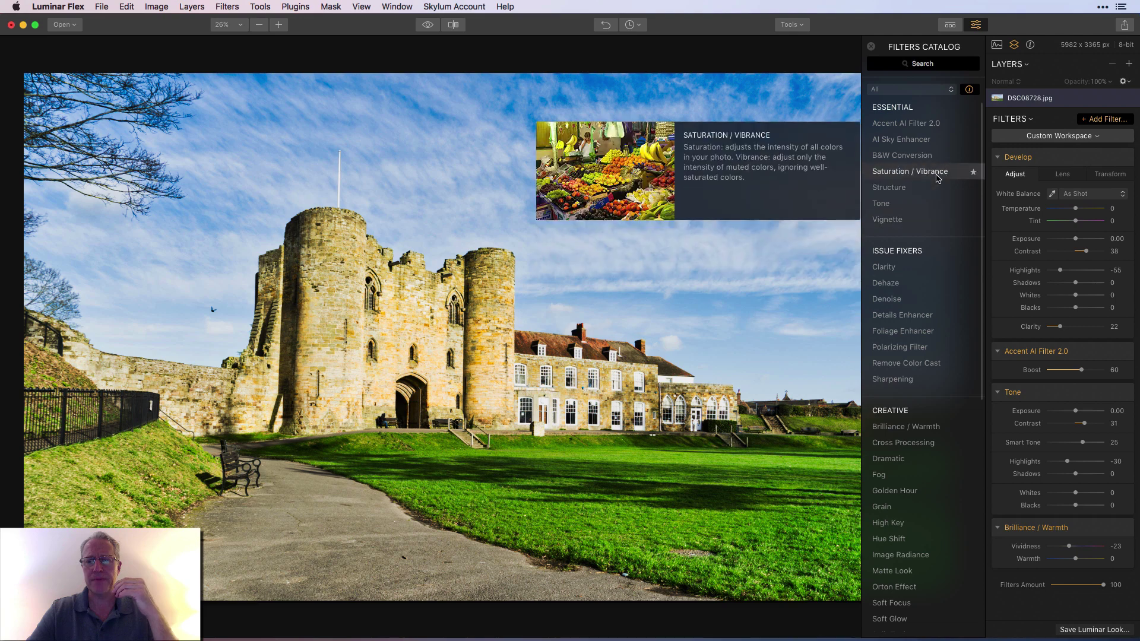
scroll(938, 374, down, 10)
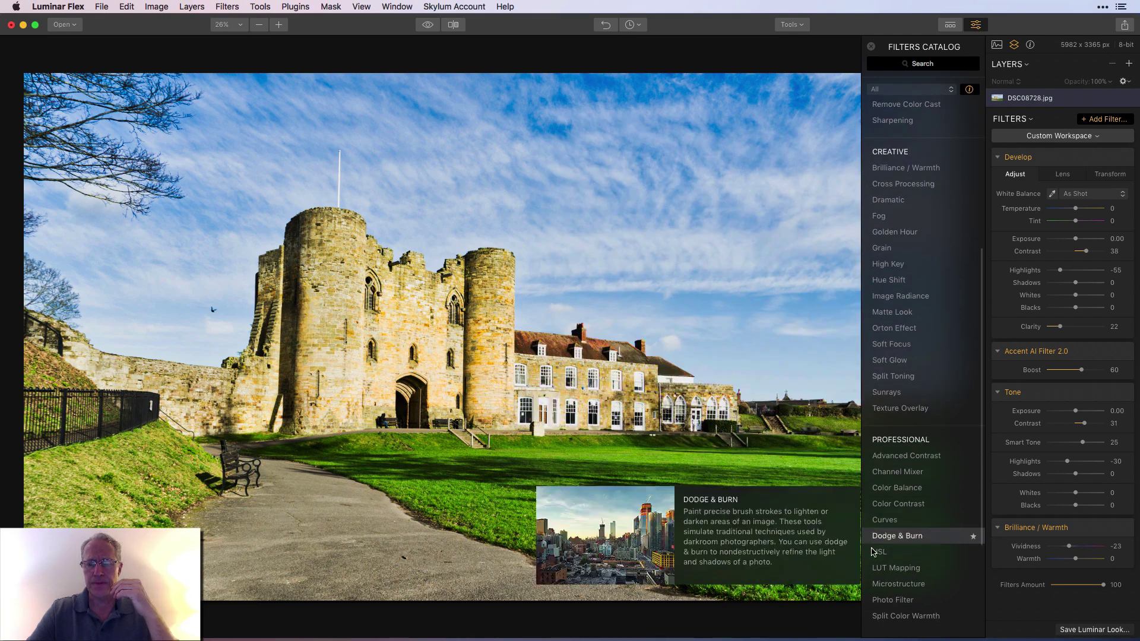
click(879, 552)
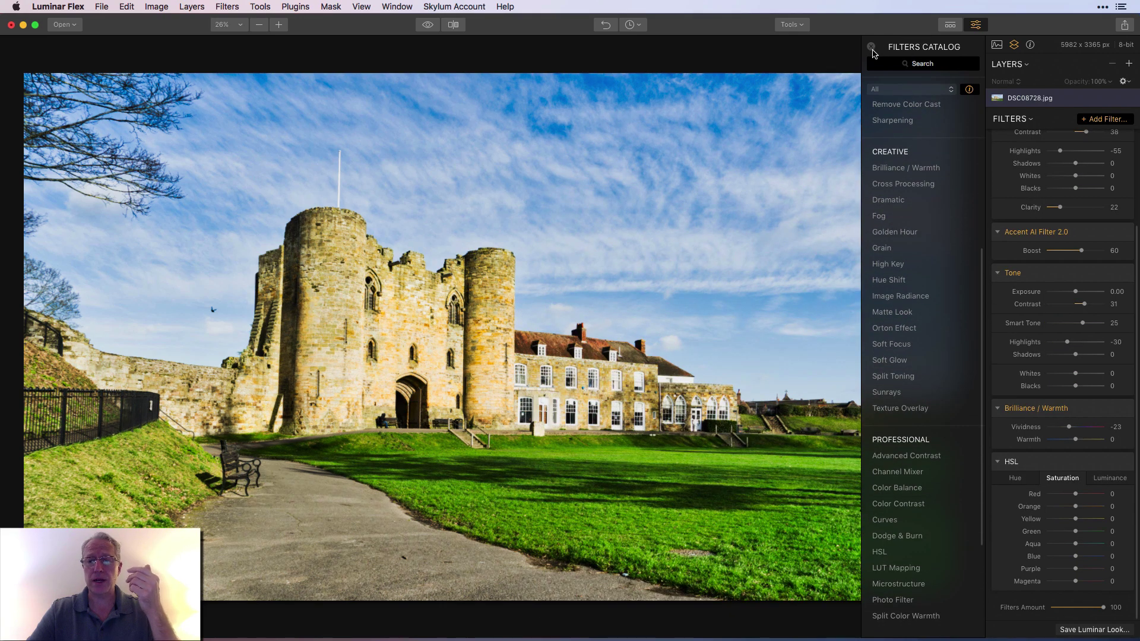
click(872, 48)
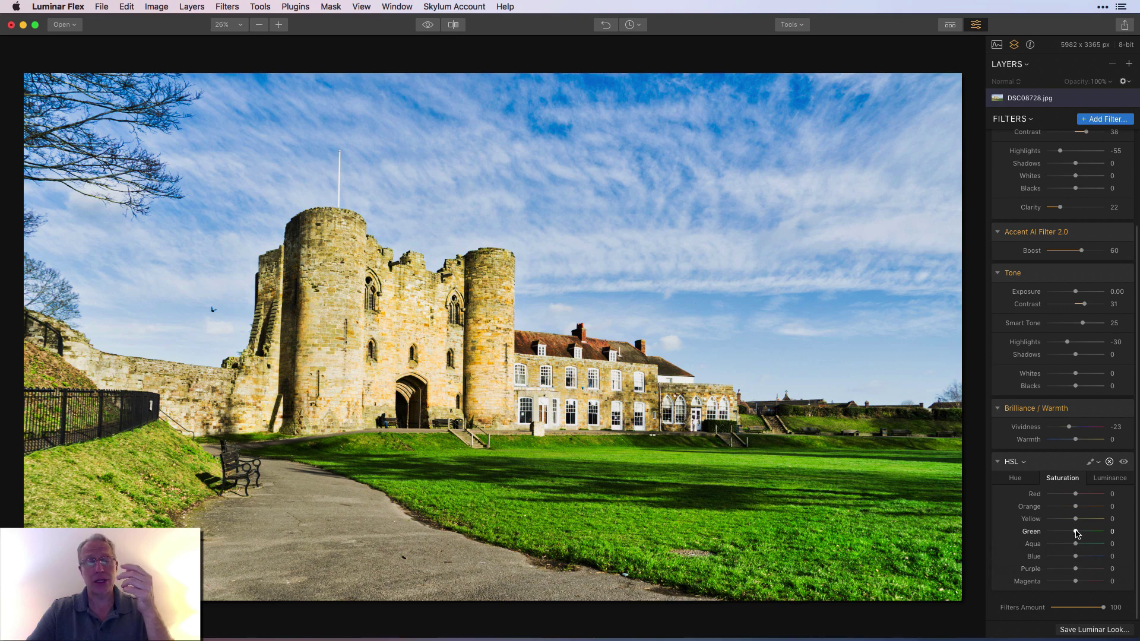
Step: Compare with the original photo, and tone down the grass in HSL with green saturation at -27 and green luminance at -20
click(429, 25)
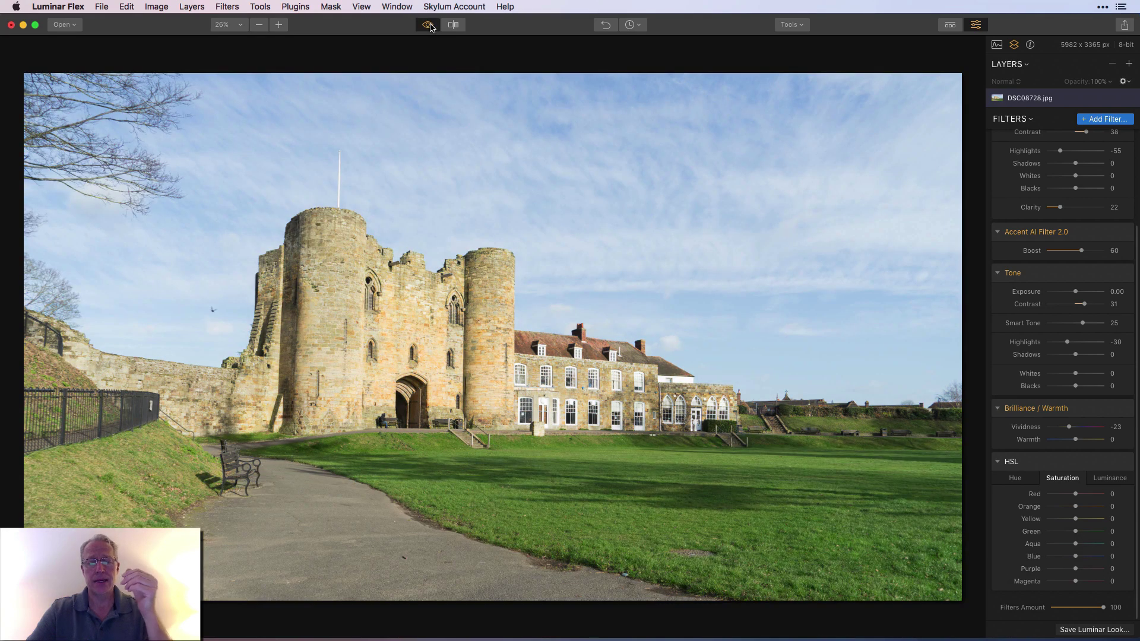
click(429, 24)
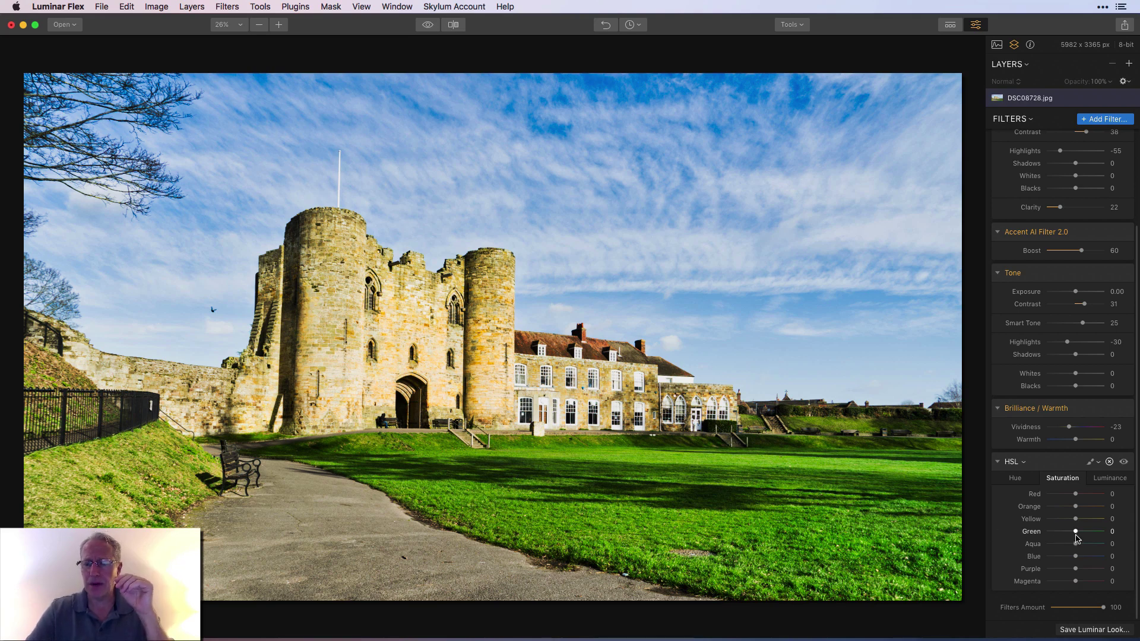
drag(1075, 531, 1067, 531)
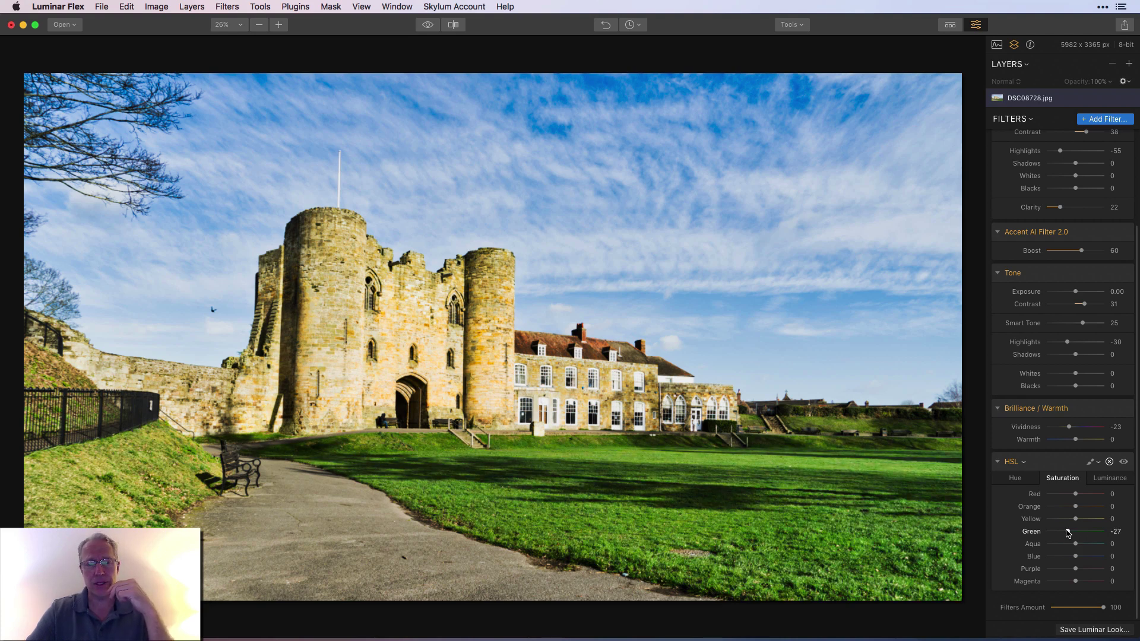
click(1106, 479)
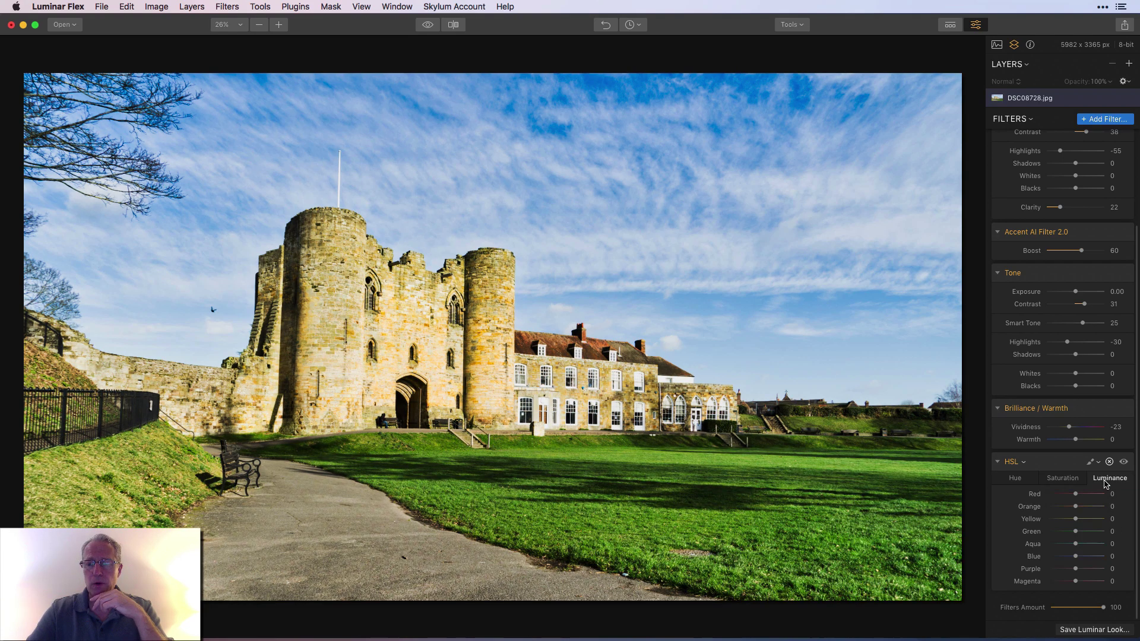
drag(1075, 532, 1071, 534)
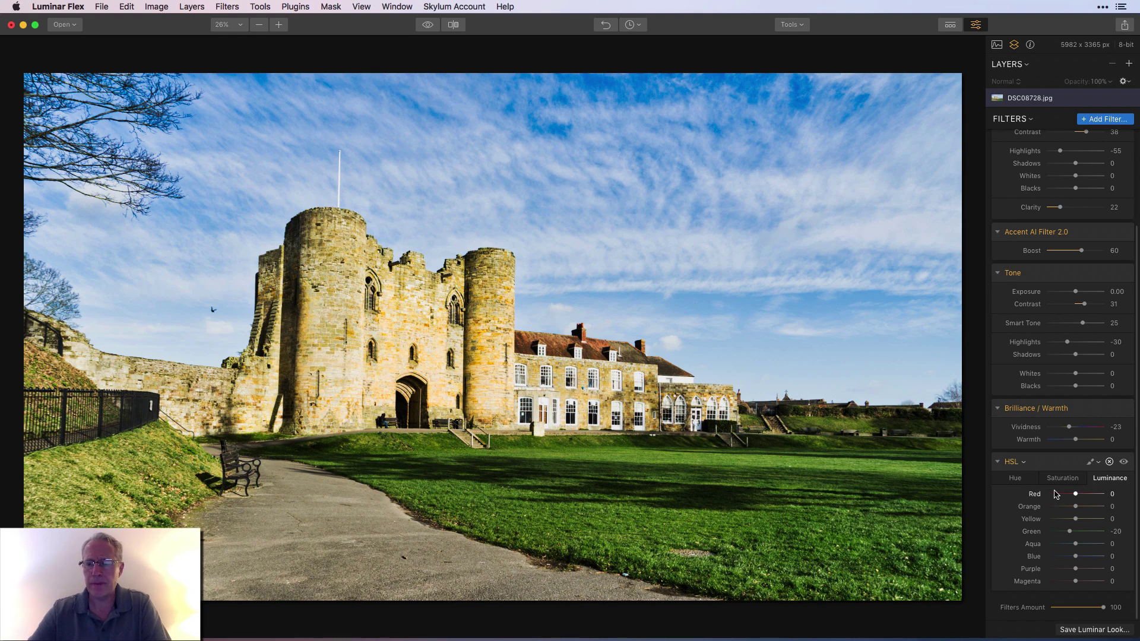
Step: Set the HSL yellow hue to -25, yellow saturation to -25 and orange saturation to -16
click(1016, 481)
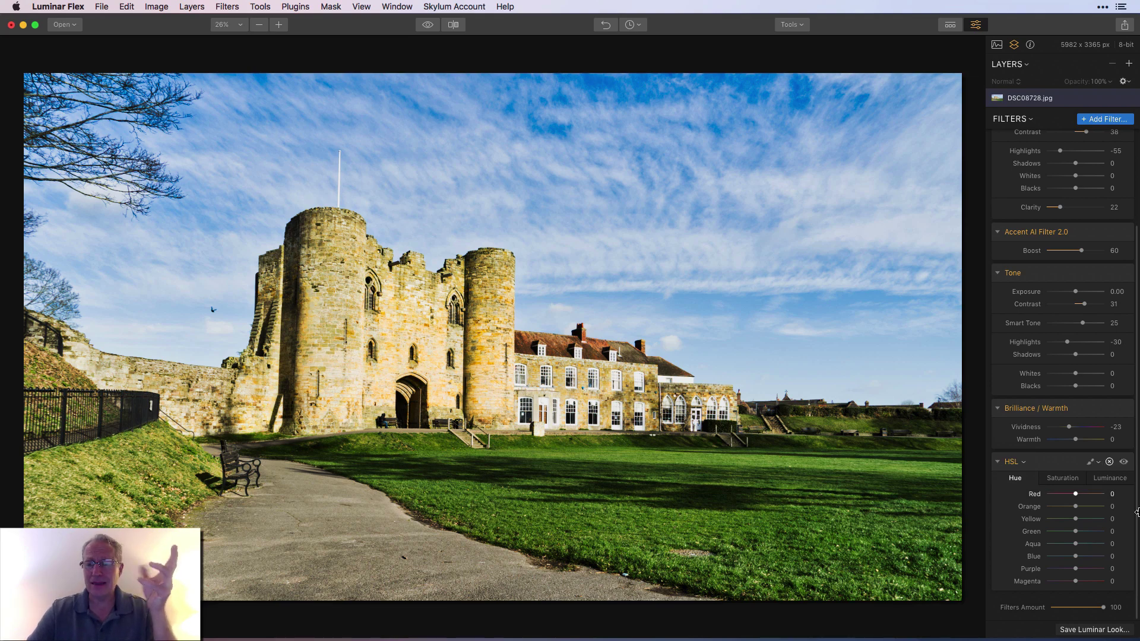
drag(1077, 520, 1073, 520)
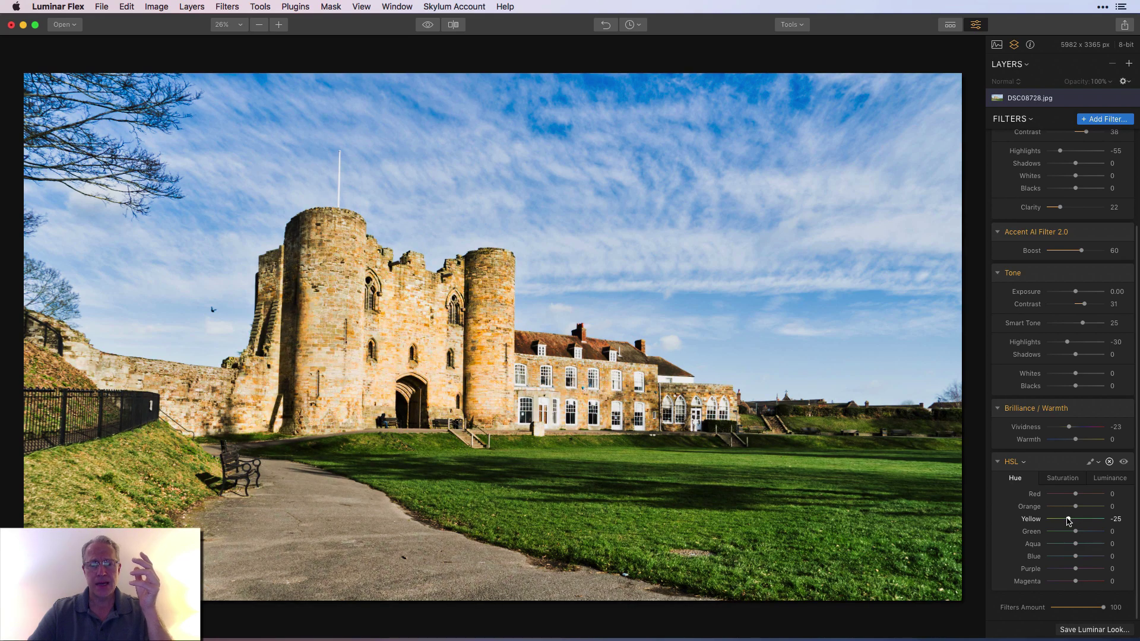
click(1065, 479)
drag(1076, 521, 1072, 509)
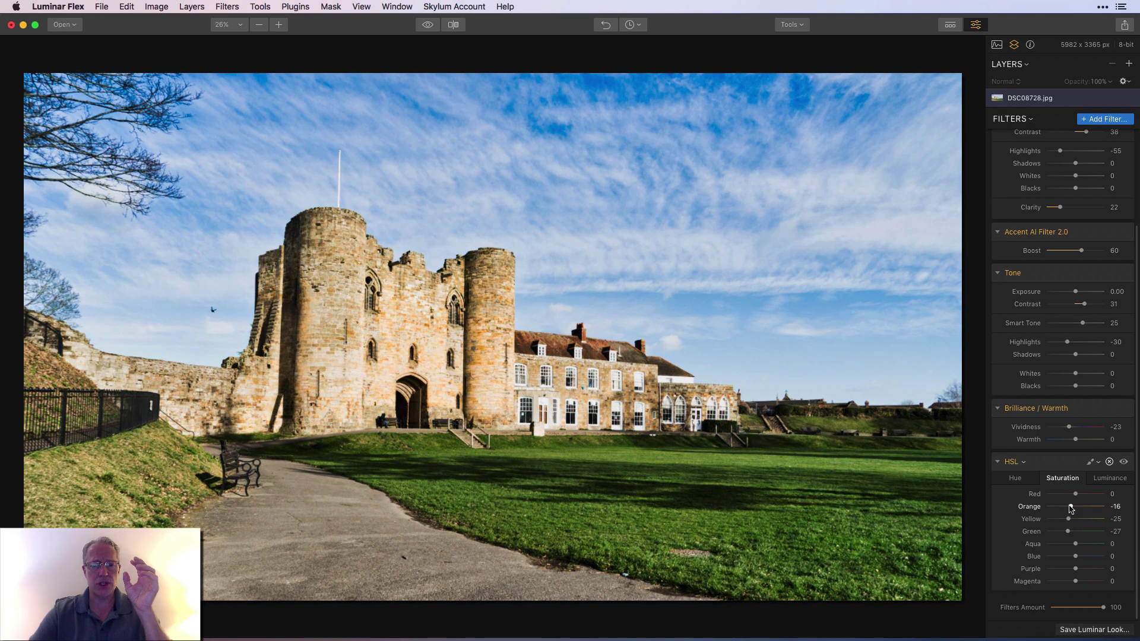
Step: Set the HSL yellow saturation to -16 and orange saturation to -14, comparing the photo with the filter off and on
click(1124, 462)
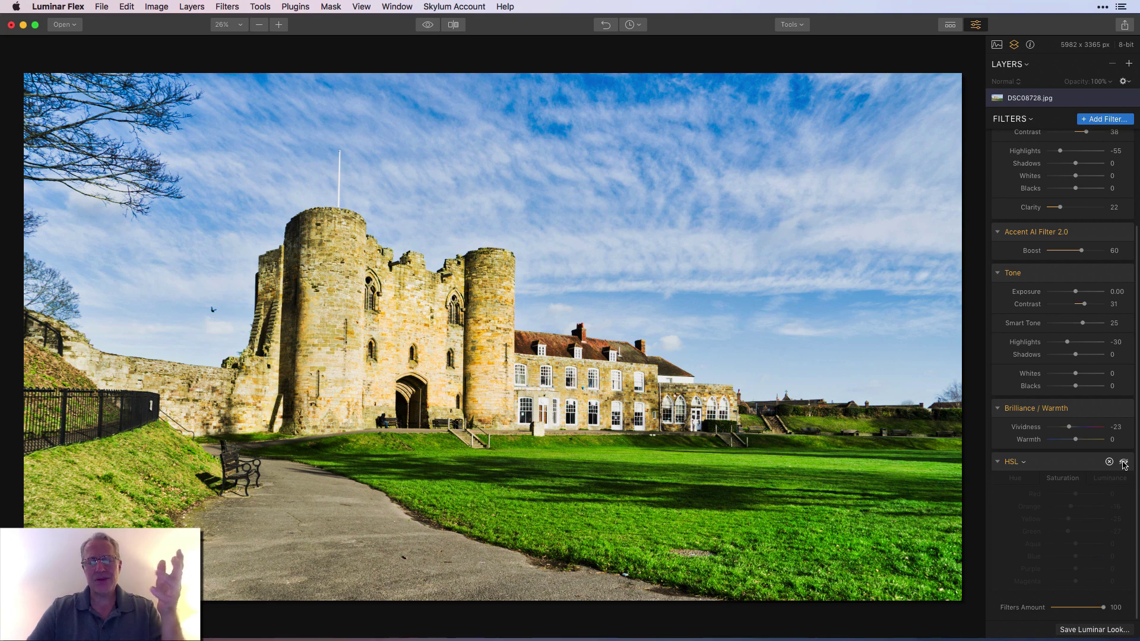
click(1125, 463)
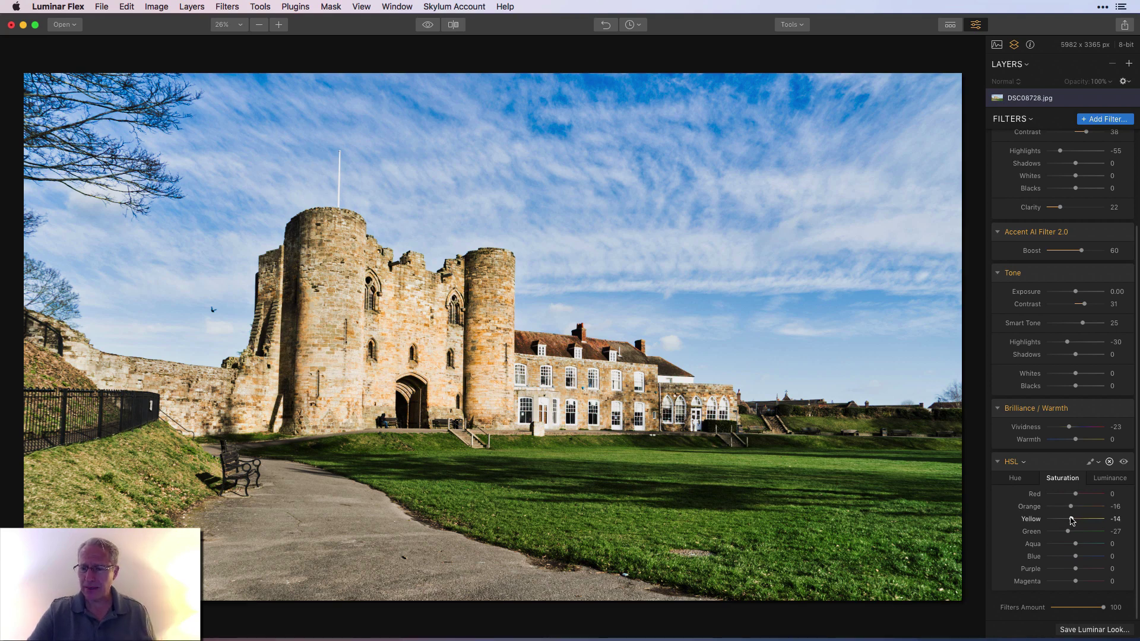
drag(1072, 521, 1073, 510)
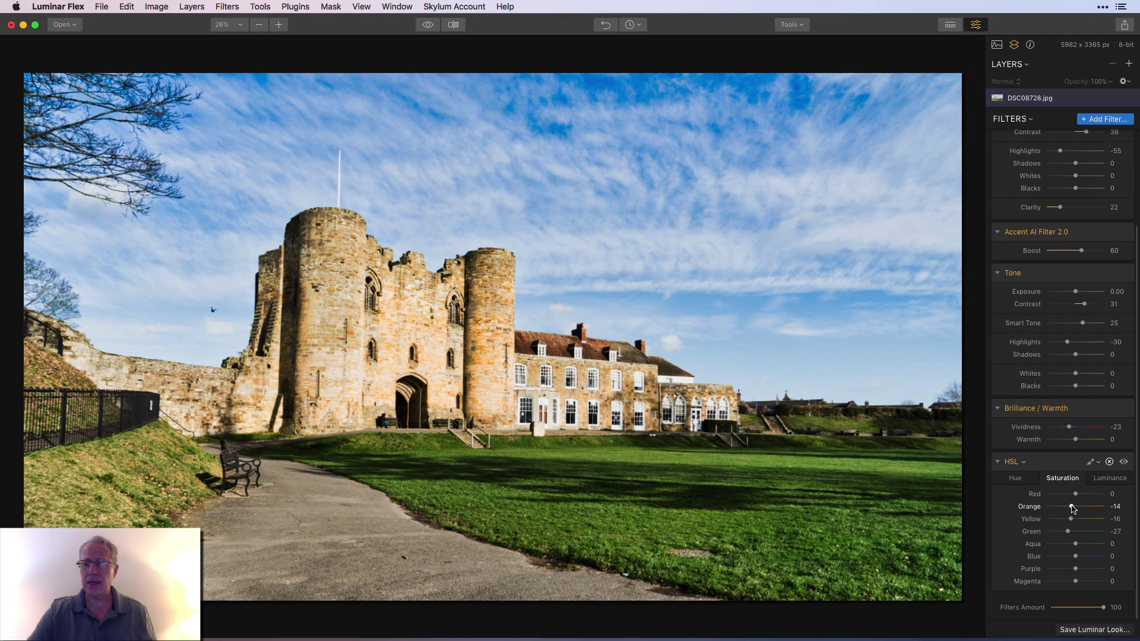
click(1124, 462)
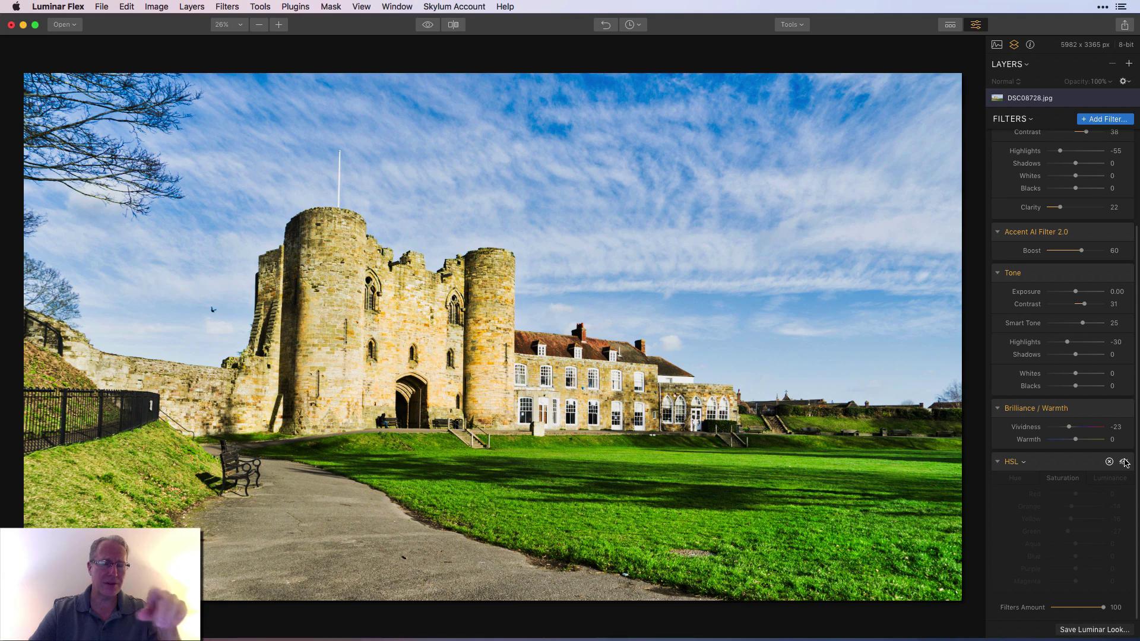
click(1124, 462)
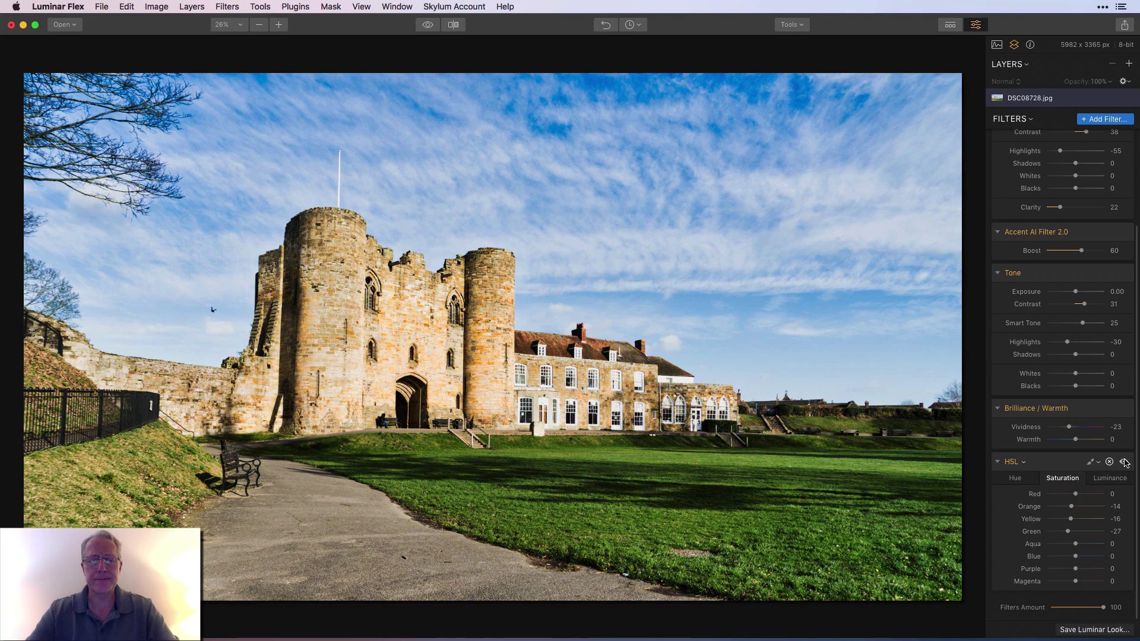
Step: Add two Structure filters from the essential filters and set the first one's amount to 53
click(1106, 118)
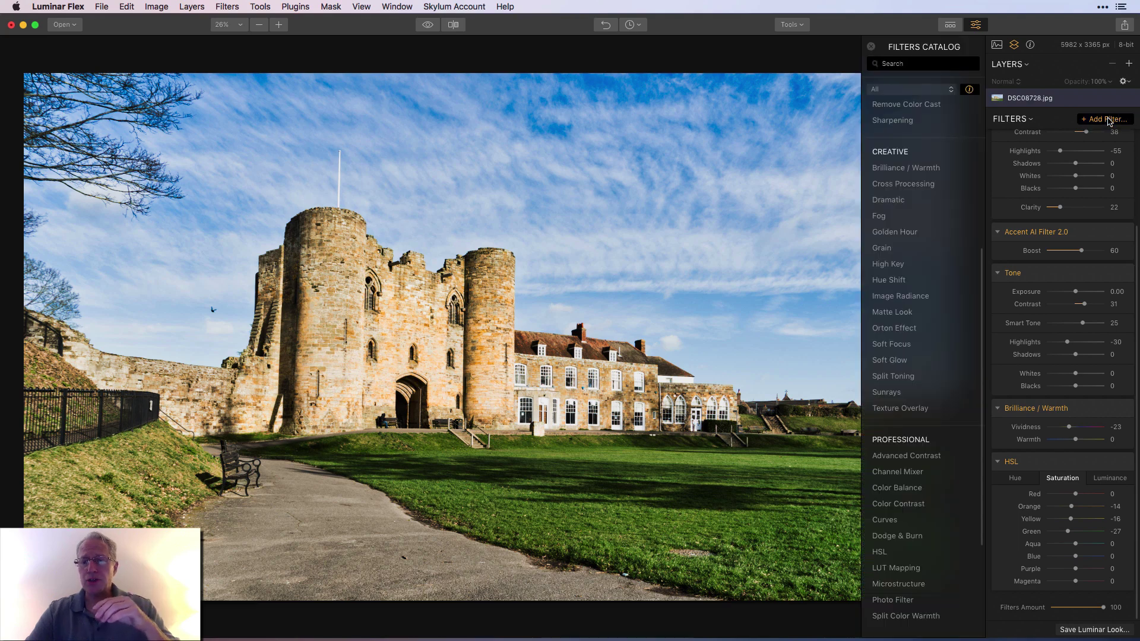
mouse_move(938, 204)
scroll(938, 204, up, 5)
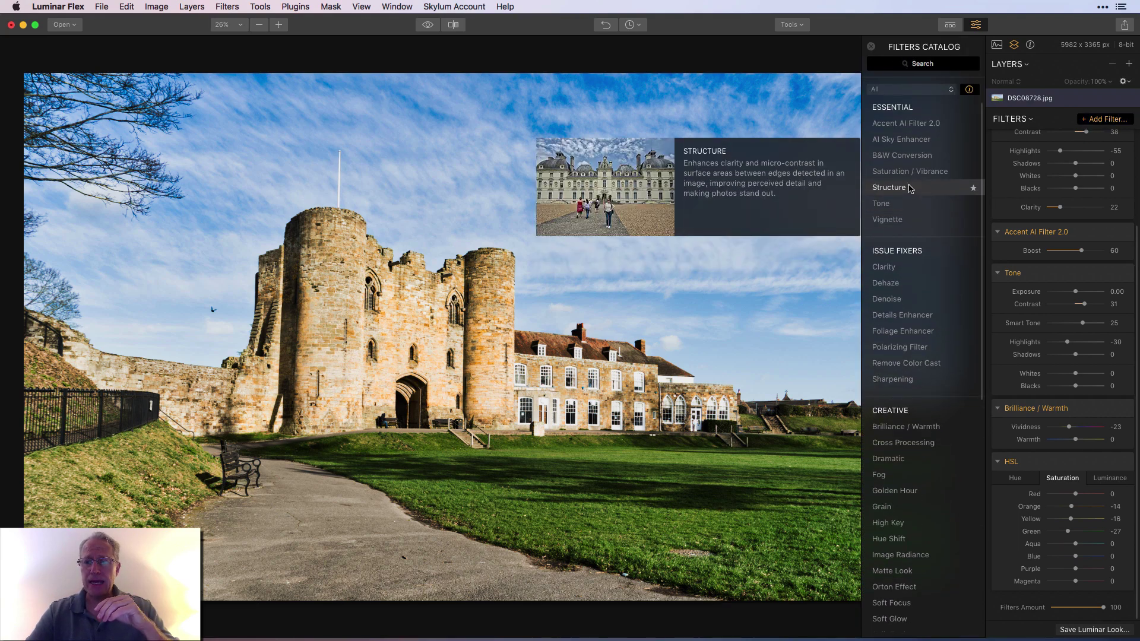
click(910, 187)
click(911, 187)
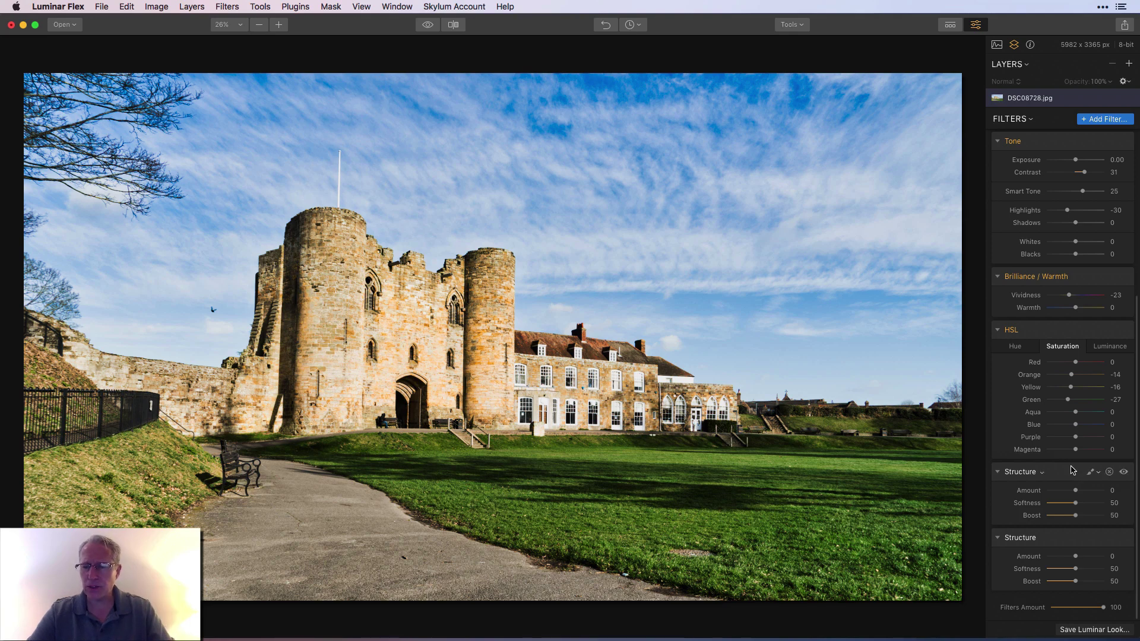
drag(1075, 490, 1089, 493)
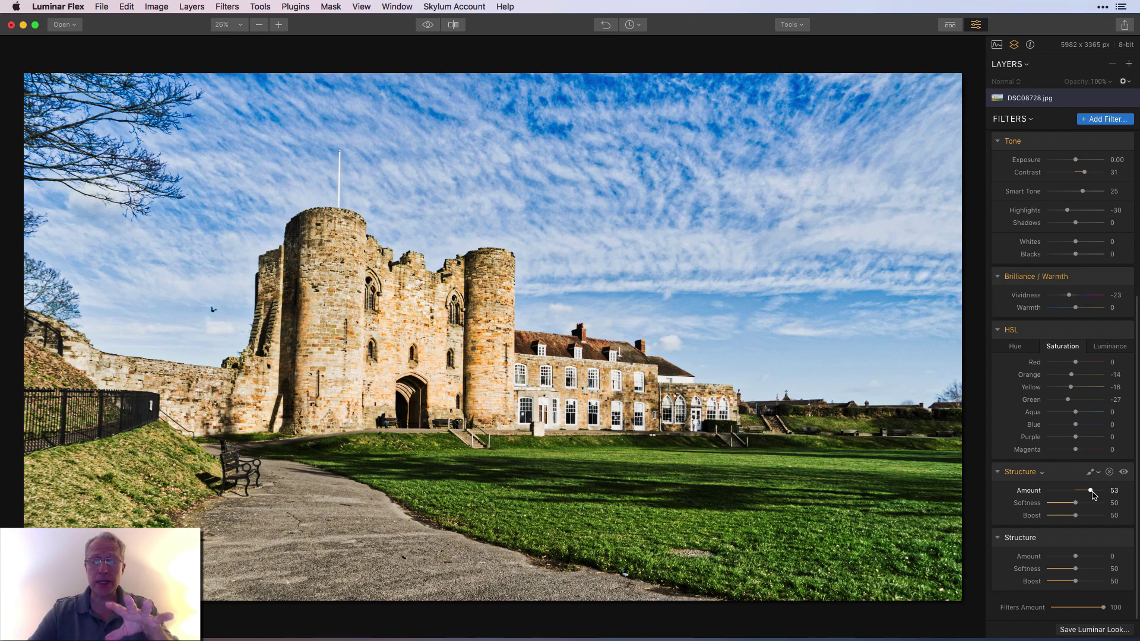
Step: Paint a brush mask at size 100 for the first Structure filter over the house, castle and stone wall
click(1093, 472)
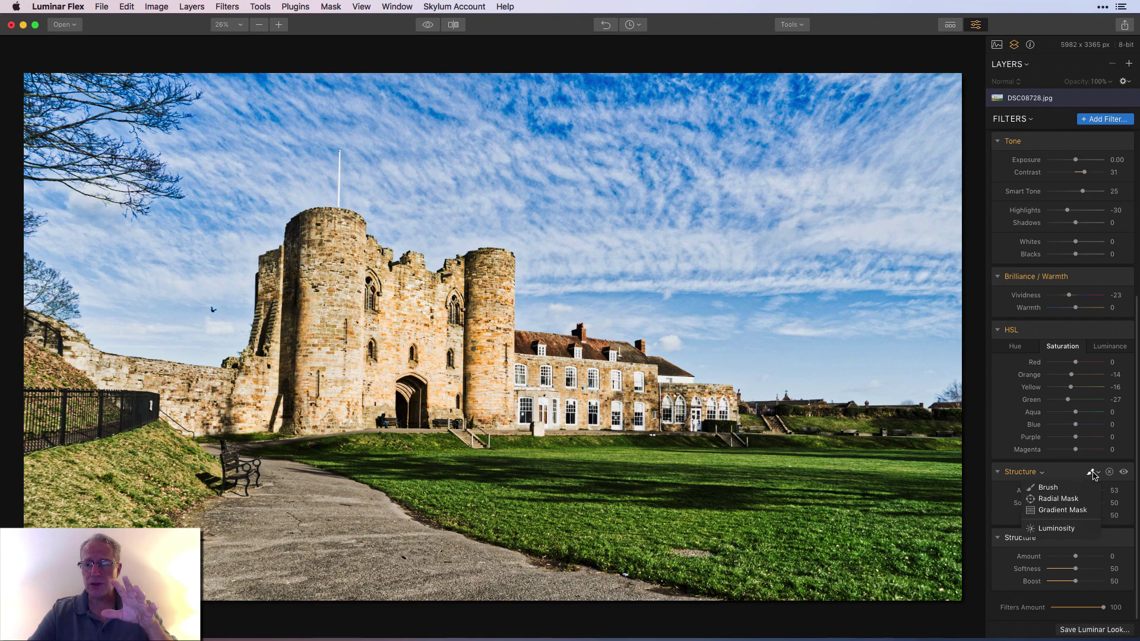
click(1064, 485)
key(bracketleft)
key(bracketleft)
key(bracketleft)
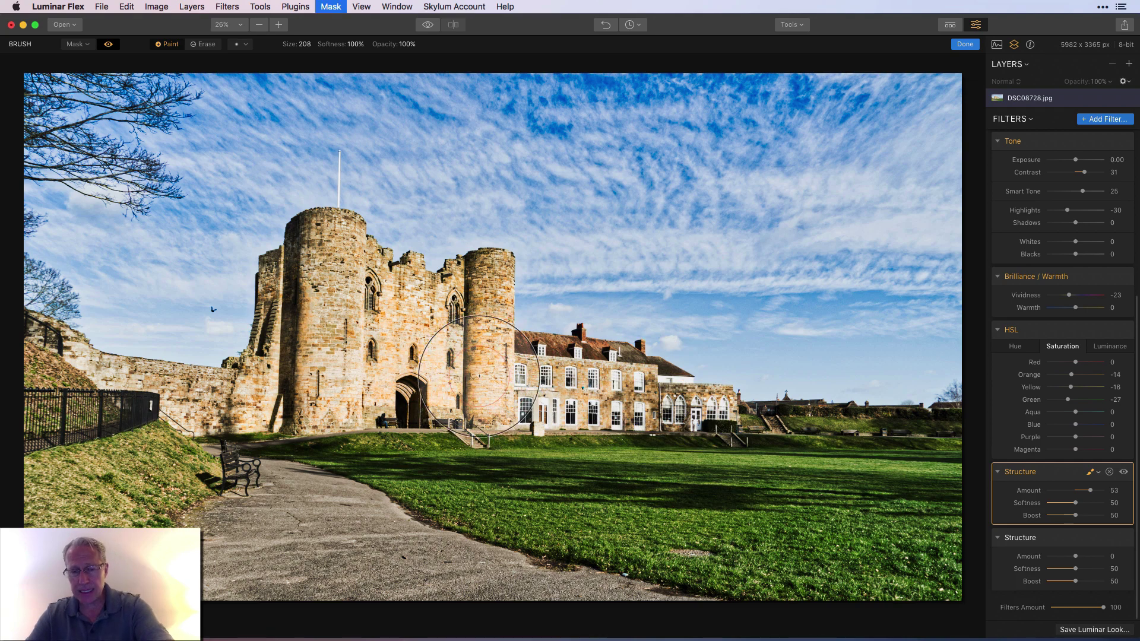
key(bracketleft)
key(bracketleft)
key(bracketleft)
key(bracketleft)
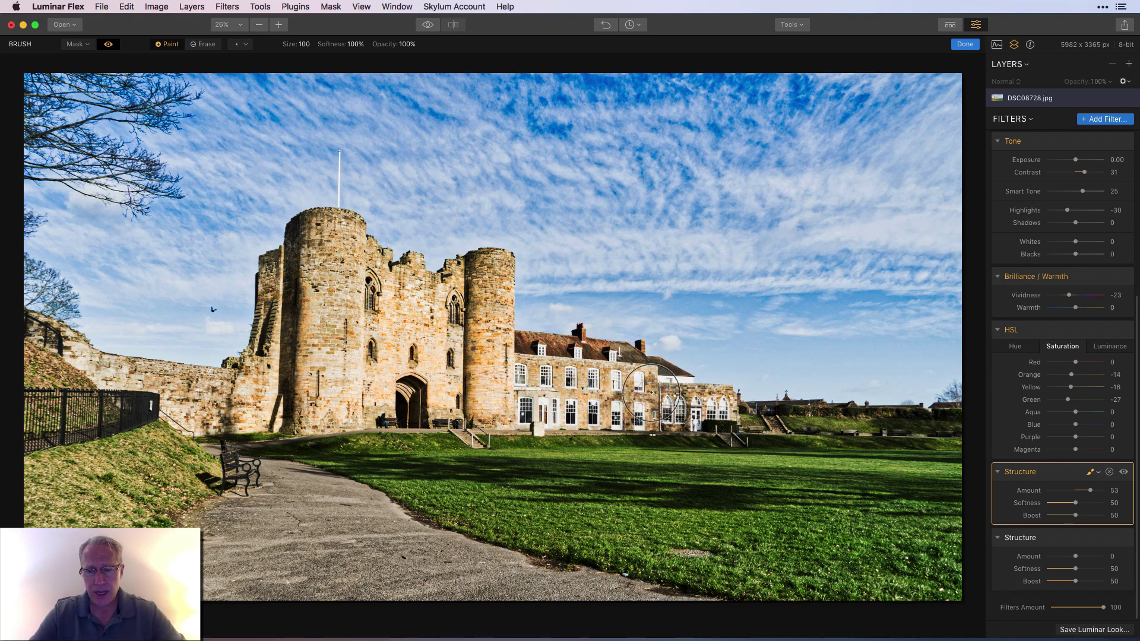
drag(683, 407, 694, 404)
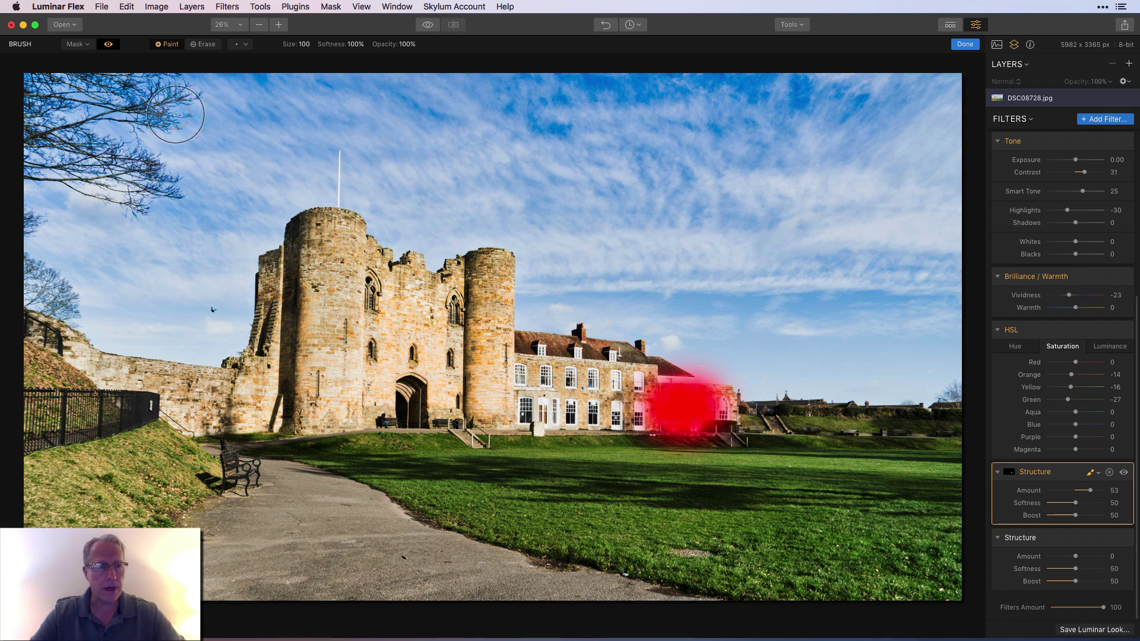
click(110, 45)
click(109, 45)
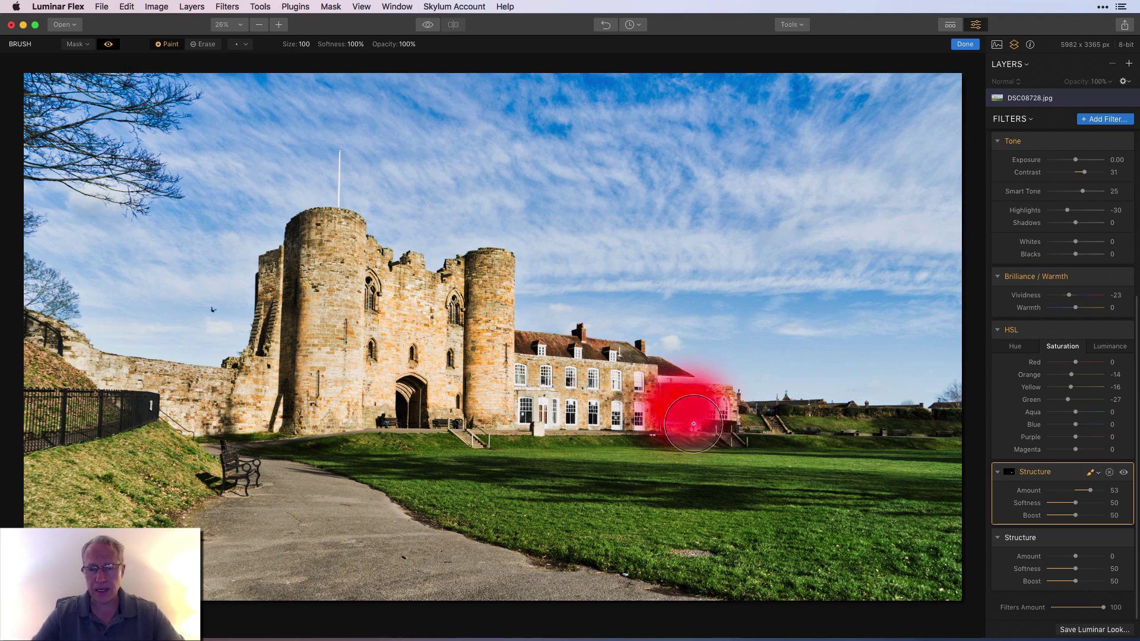
mouse_move(714, 409)
mouse_down()
mouse_move(638, 399)
mouse_move(639, 385)
mouse_move(573, 363)
mouse_move(518, 360)
mouse_move(637, 411)
mouse_move(485, 406)
mouse_move(458, 392)
mouse_move(482, 347)
mouse_move(490, 281)
mouse_move(412, 295)
mouse_move(357, 284)
mouse_move(320, 249)
mouse_move(305, 270)
mouse_move(384, 329)
mouse_move(373, 332)
mouse_move(435, 358)
mouse_move(352, 387)
mouse_move(411, 396)
mouse_move(336, 402)
mouse_move(335, 337)
mouse_move(304, 351)
mouse_move(299, 295)
mouse_move(283, 400)
mouse_move(81, 388)
mouse_move(29, 350)
mouse_move(74, 379)
mouse_move(152, 394)
mouse_move(416, 388)
mouse_up()
Step: Fill in the mask along the tower tops and building edges with a size 28 brush, and finish the masking
key(bracketleft)
key(bracketleft)
key(bracketleft)
key(bracketleft)
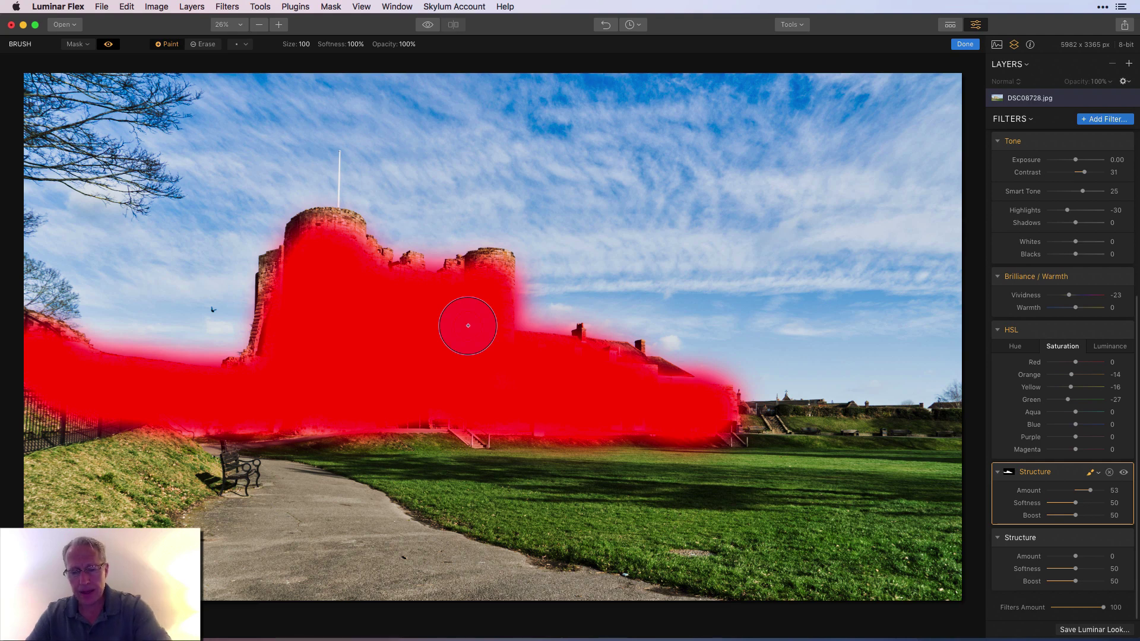
key(bracketleft)
key(bracketleft)
key(bracketleft)
key(bracketleft)
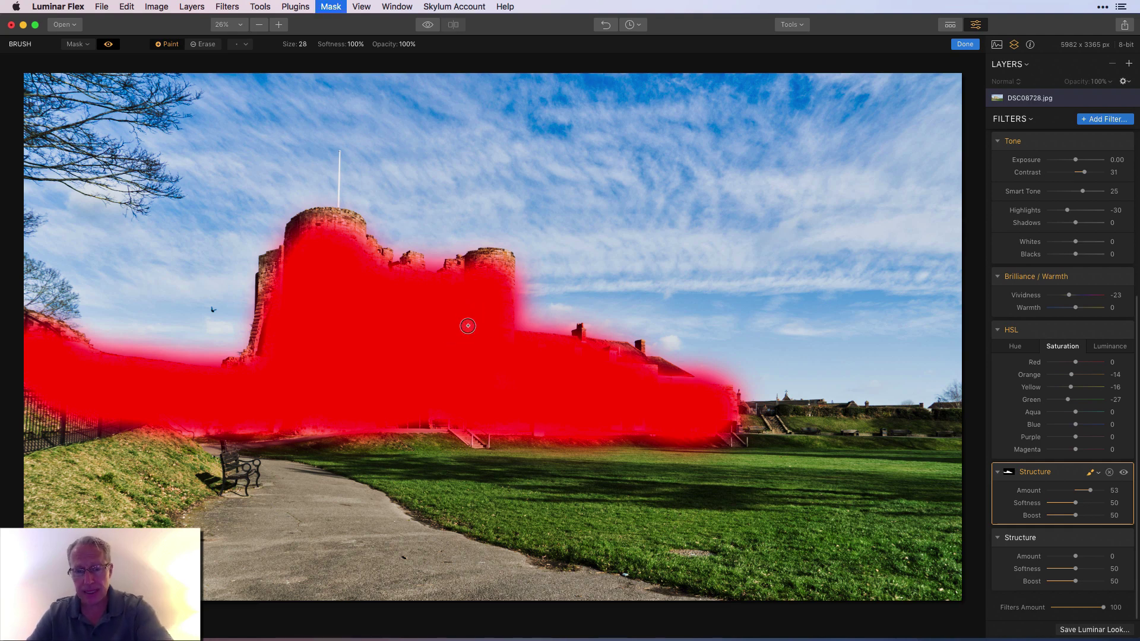
mouse_move(490, 278)
mouse_down()
mouse_move(419, 283)
mouse_move(417, 265)
mouse_move(388, 271)
mouse_move(355, 227)
mouse_move(308, 221)
mouse_move(290, 274)
mouse_move(272, 269)
mouse_move(258, 352)
mouse_move(200, 423)
mouse_move(446, 416)
mouse_move(470, 435)
mouse_move(465, 424)
mouse_move(543, 428)
mouse_move(604, 361)
mouse_move(599, 353)
mouse_move(617, 352)
mouse_move(733, 422)
mouse_up()
click(108, 44)
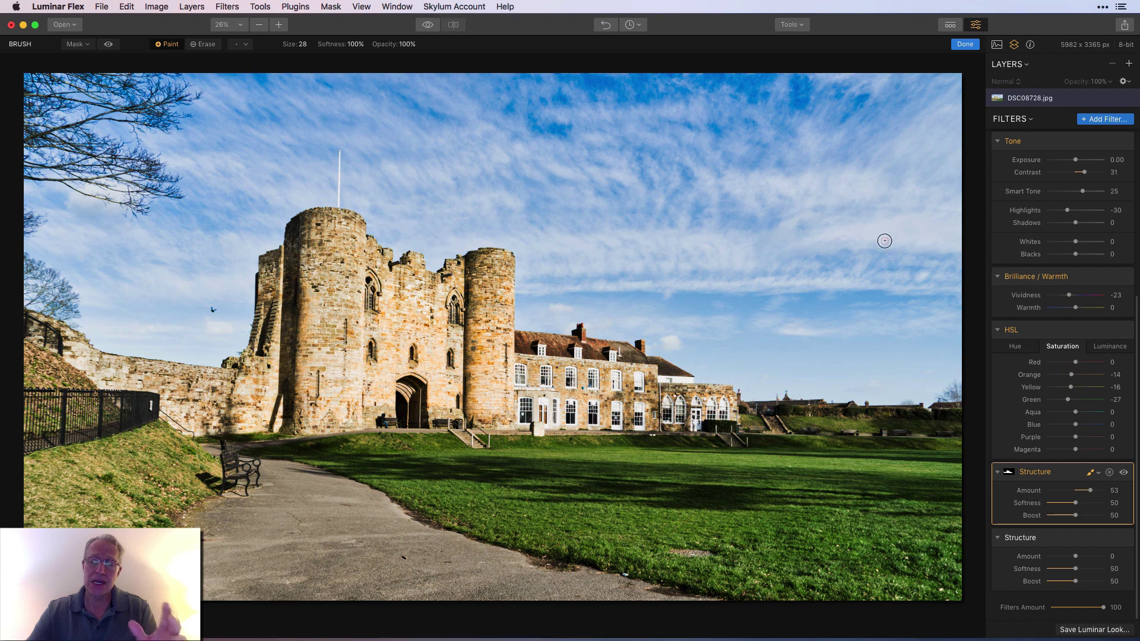
click(966, 44)
Step: Compare the castle stonework with the masked Structure filter off and on, at full view and at 50% zoom
click(1124, 472)
click(1123, 473)
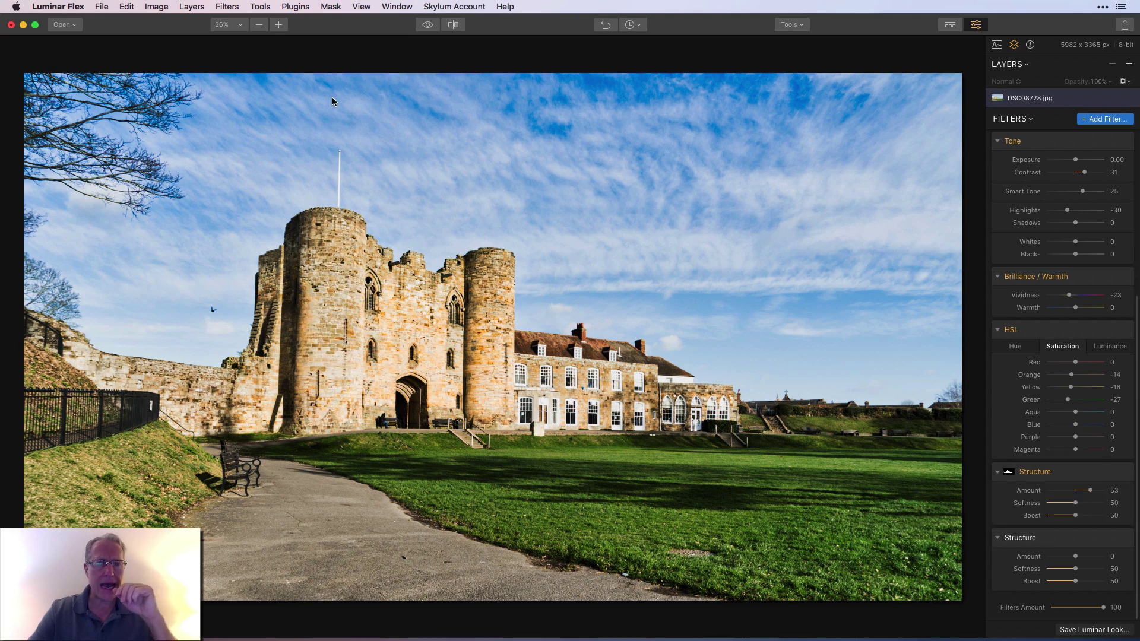
click(280, 25)
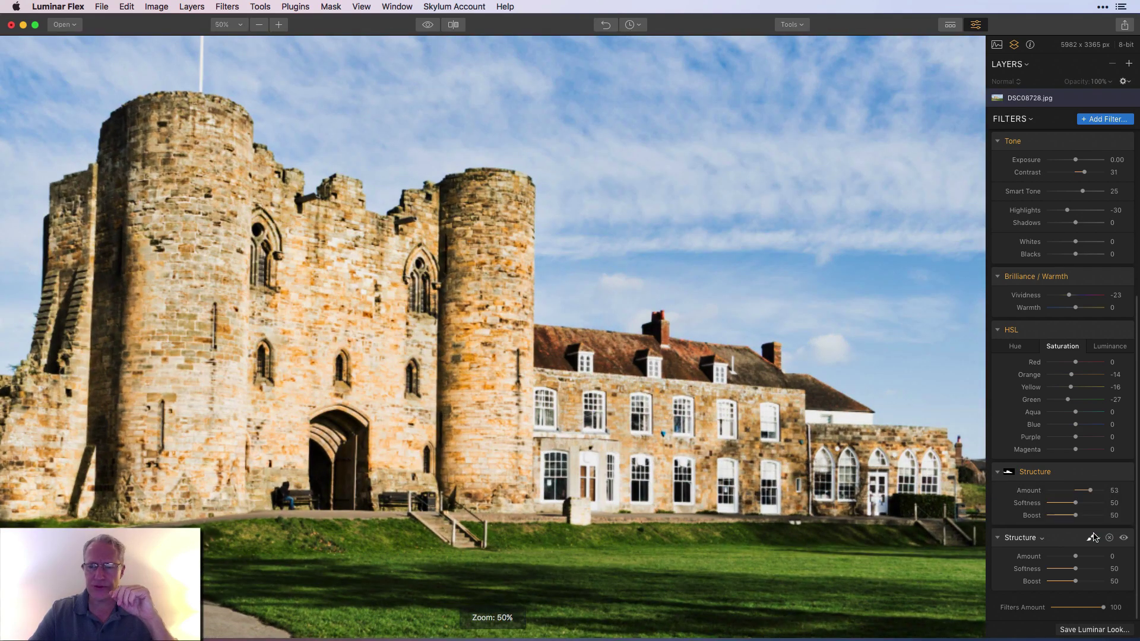
click(1124, 473)
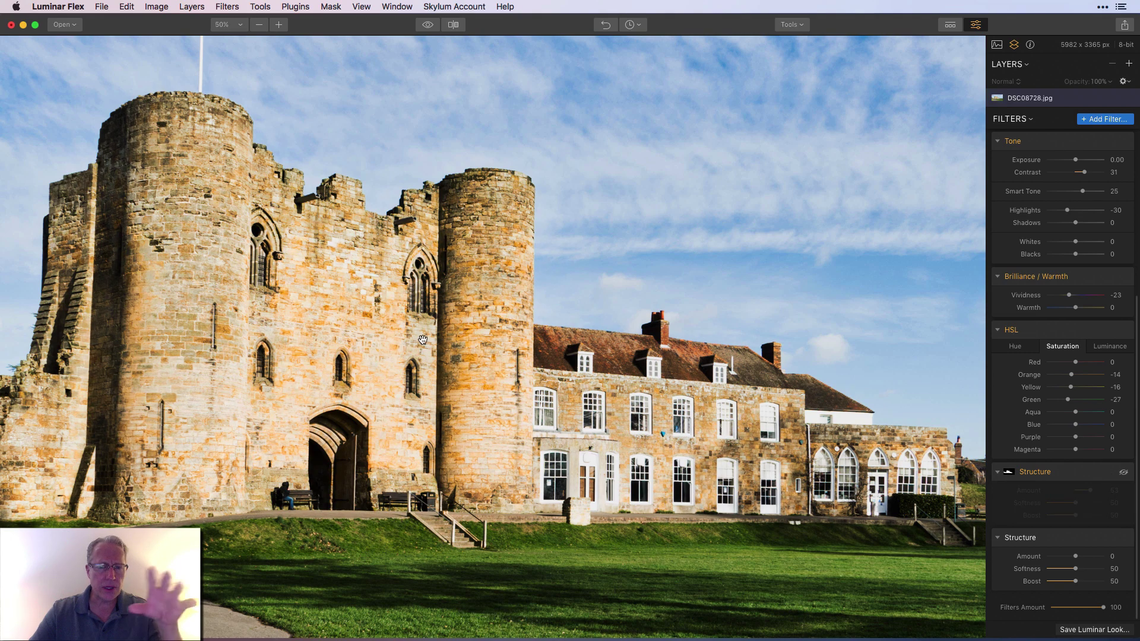
click(1125, 474)
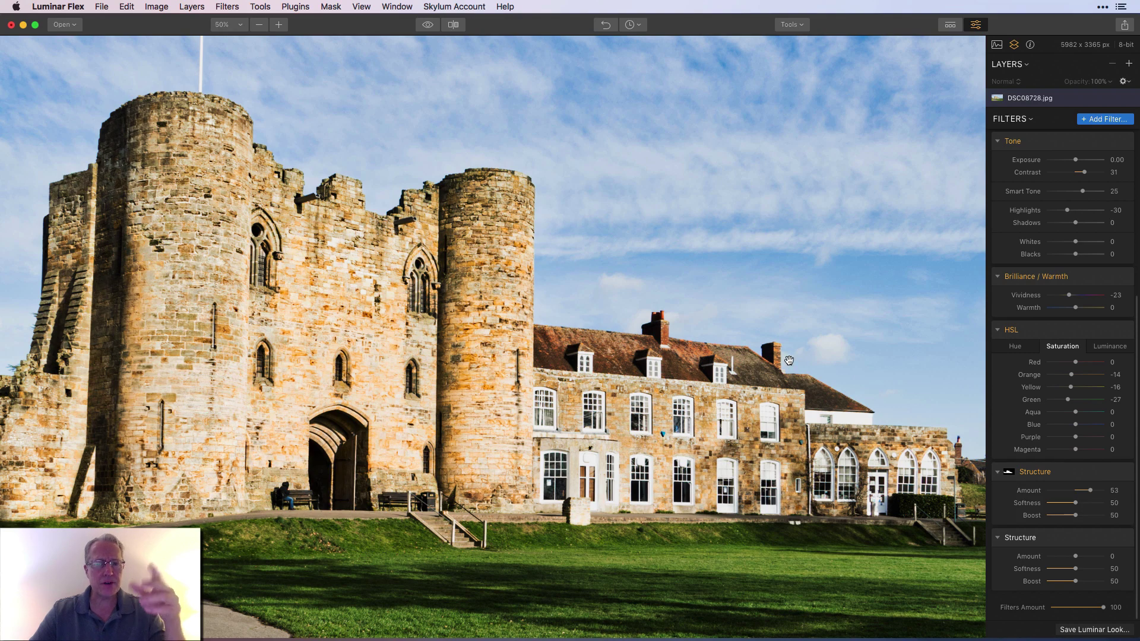
click(226, 26)
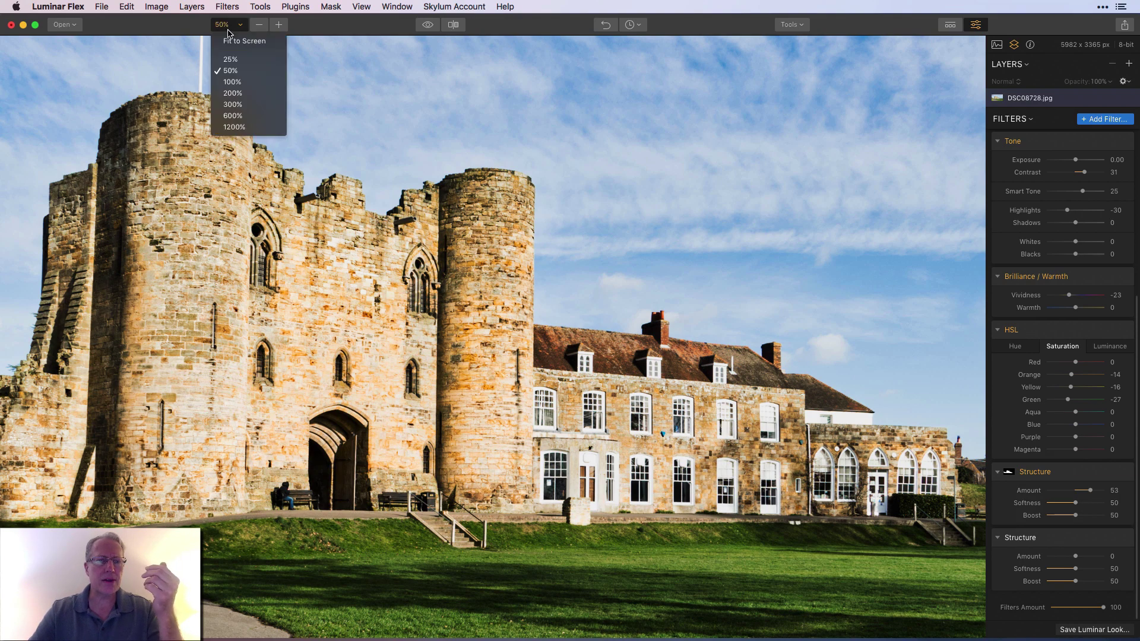
click(236, 42)
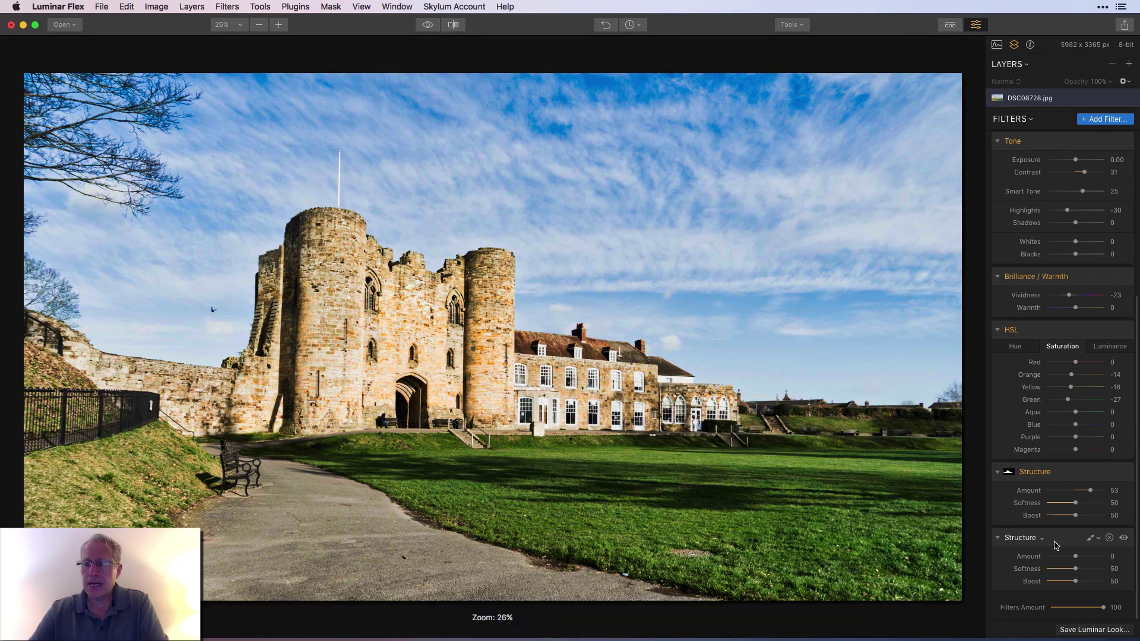
Step: Set the second Structure filter's amount to -50 and copy the first Structure filter's mask onto it
drag(1077, 559, 1065, 558)
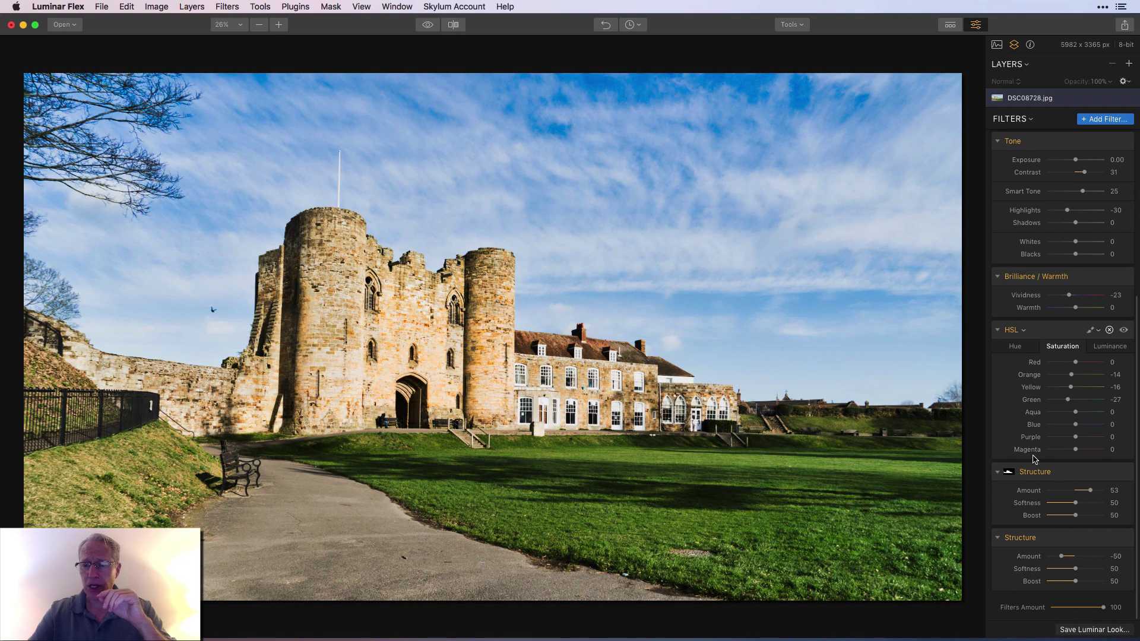
click(1039, 473)
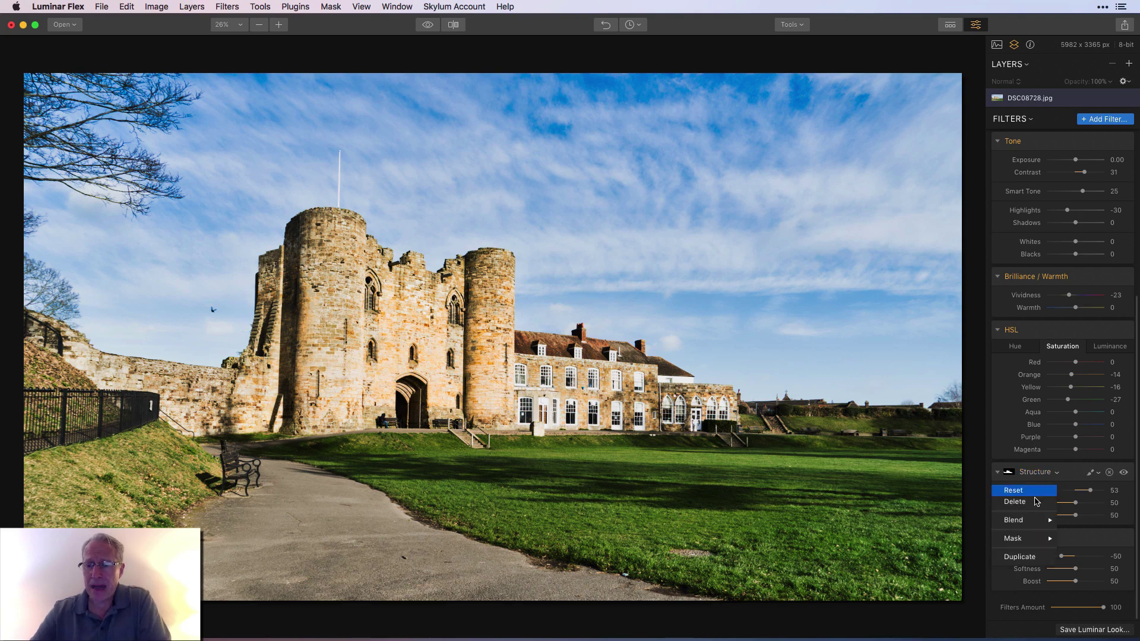
mouse_move(1034, 541)
click(1076, 580)
click(1026, 541)
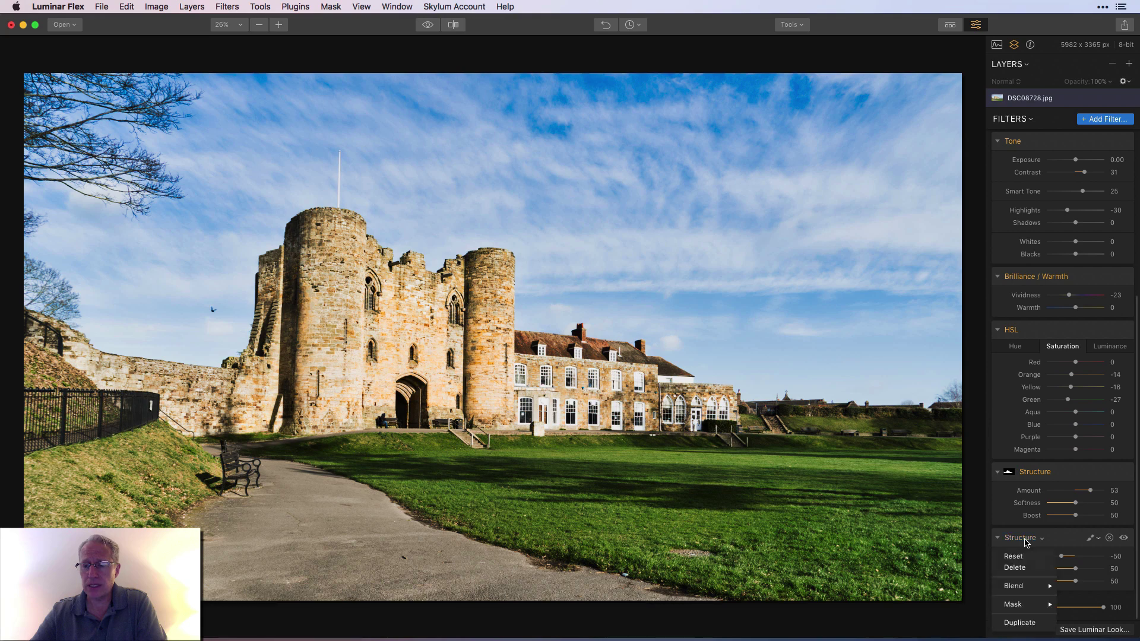
mouse_move(1028, 606)
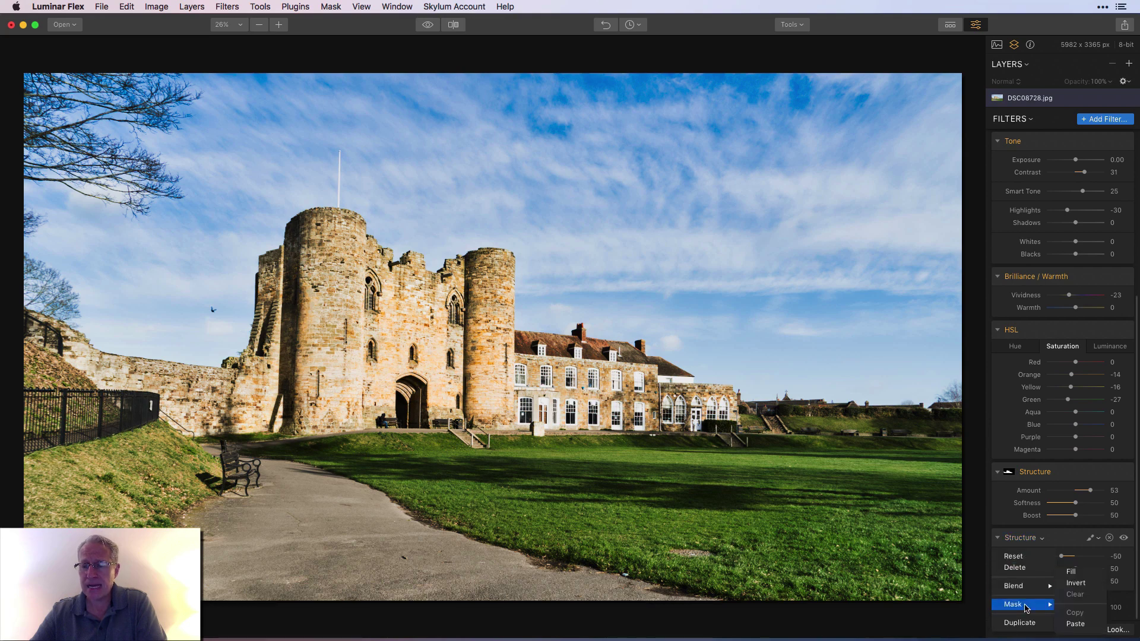
click(1075, 624)
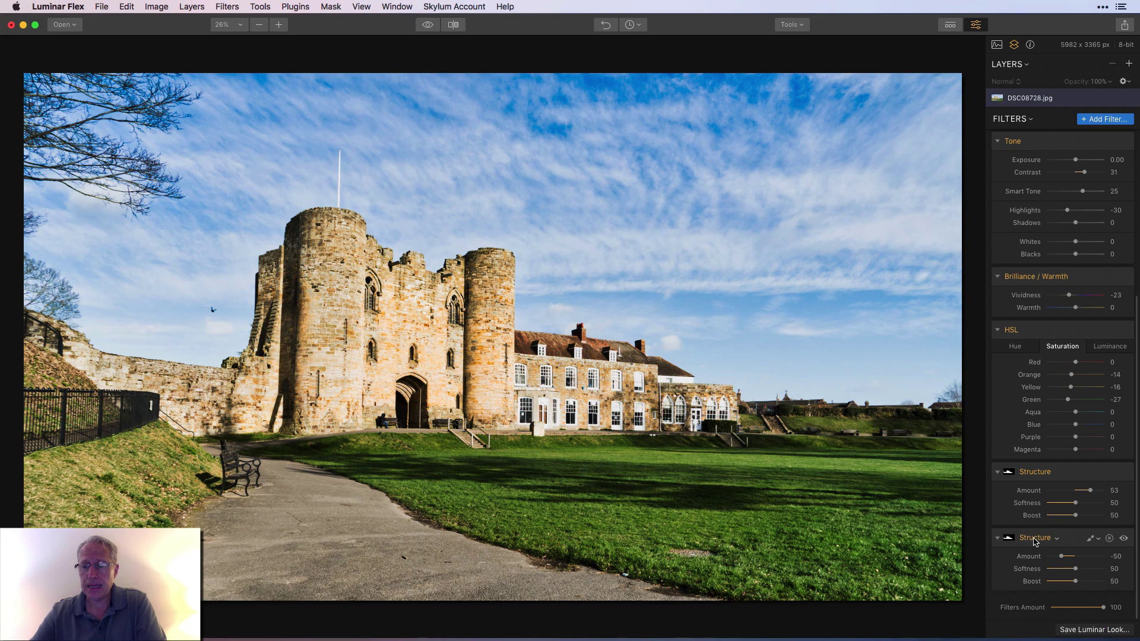
Step: Invert the second Structure filter's mask to cover the sky and grounds instead of the buildings
click(1034, 540)
mouse_move(1037, 604)
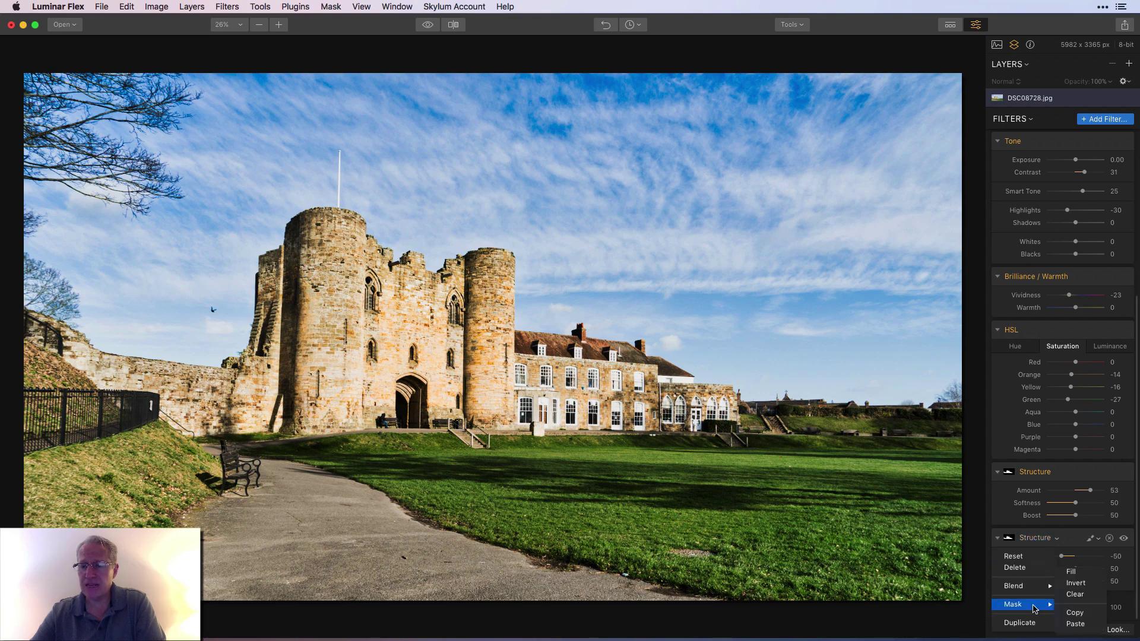
click(1077, 583)
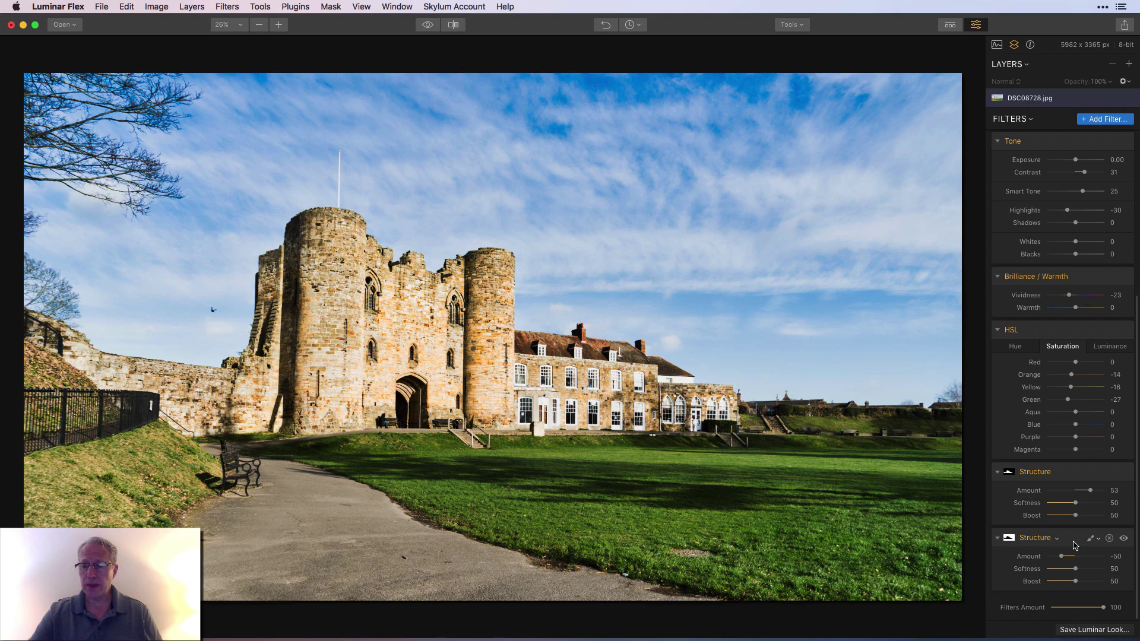
Step: Display the second Structure filter's mask and erase its remnants from the castle towers with the size 28 brush
click(1092, 541)
click(1051, 555)
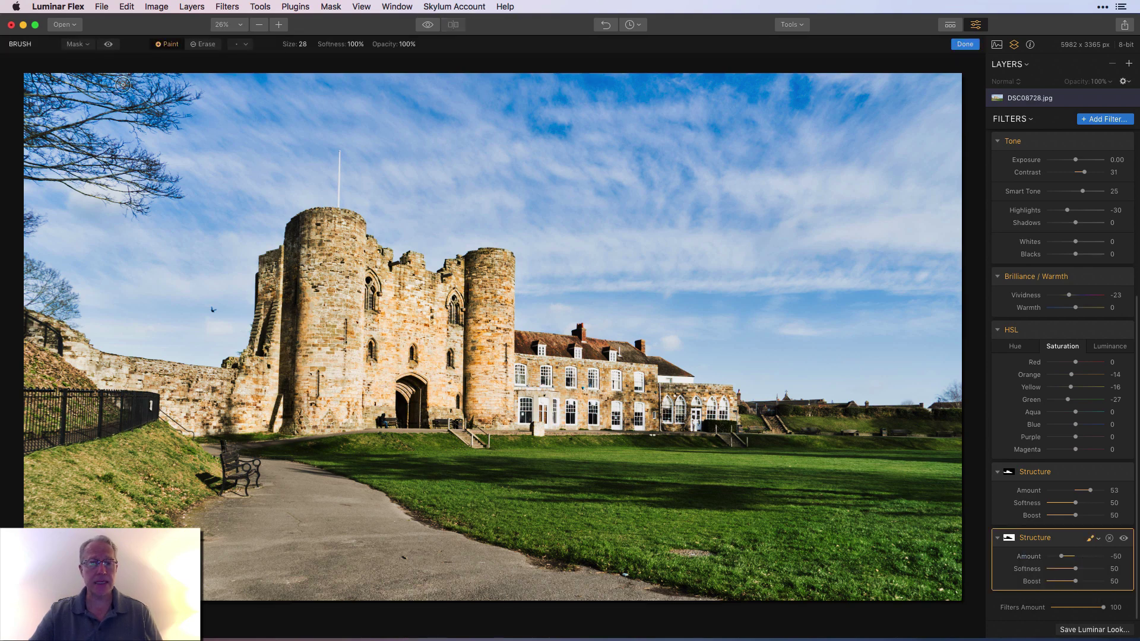
click(108, 44)
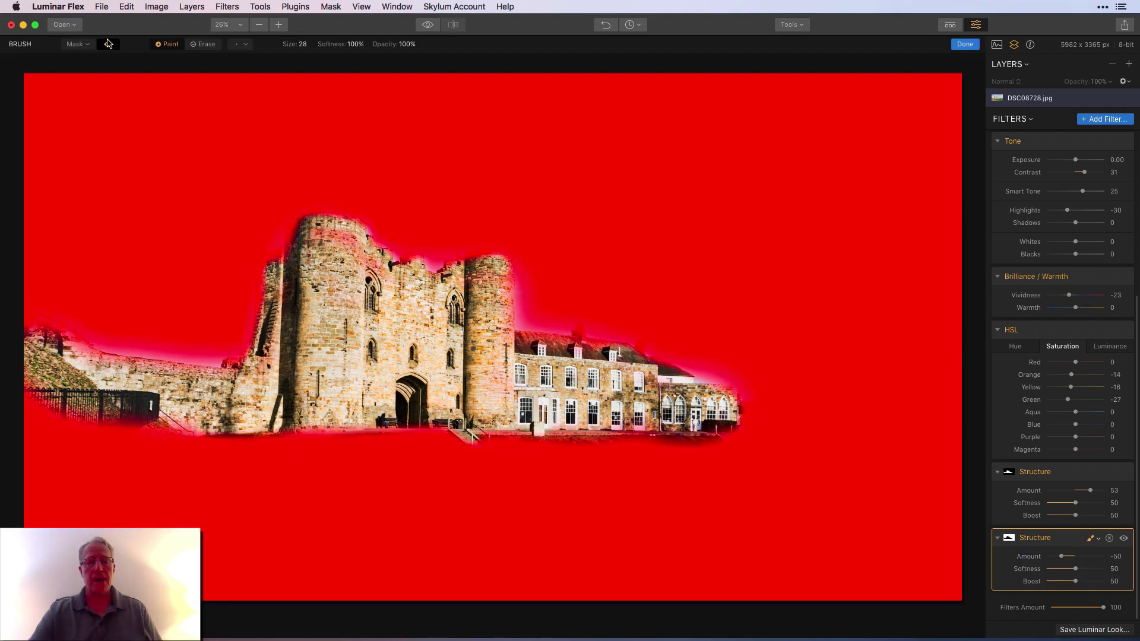
click(204, 46)
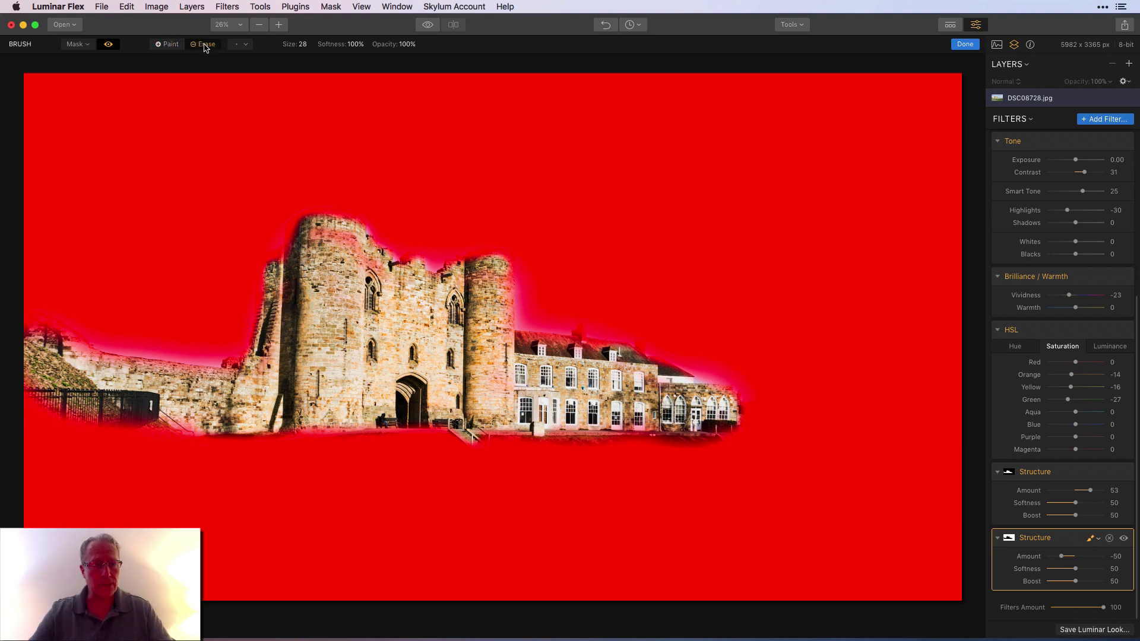
mouse_move(328, 232)
mouse_down()
mouse_move(359, 256)
mouse_move(343, 228)
mouse_move(382, 269)
mouse_move(350, 244)
mouse_move(322, 261)
mouse_move(311, 323)
mouse_up()
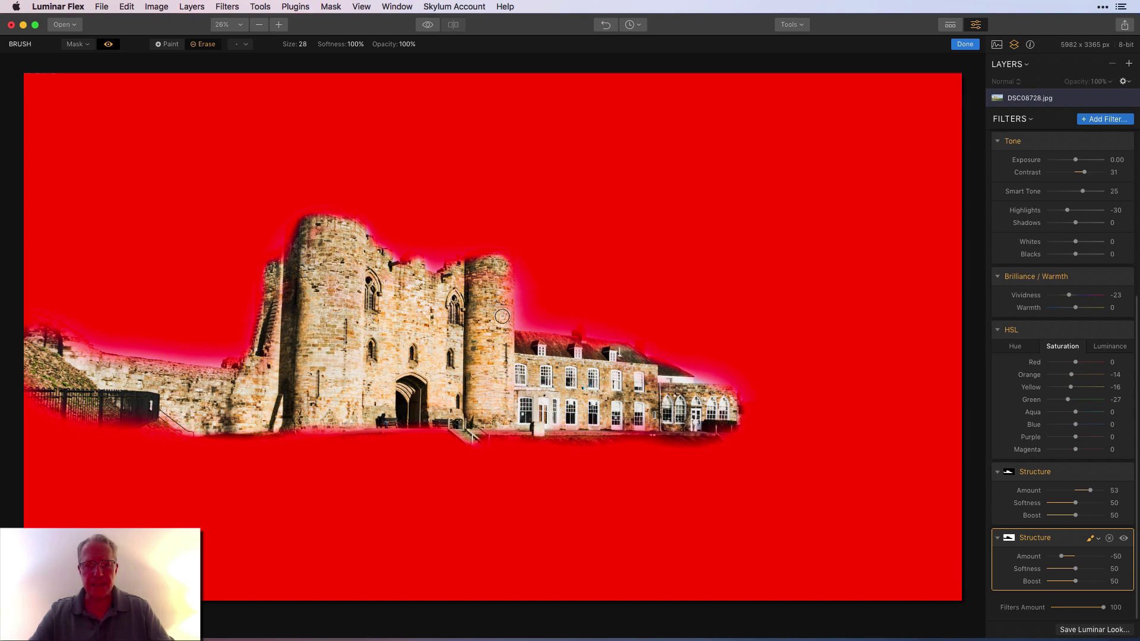
click(108, 45)
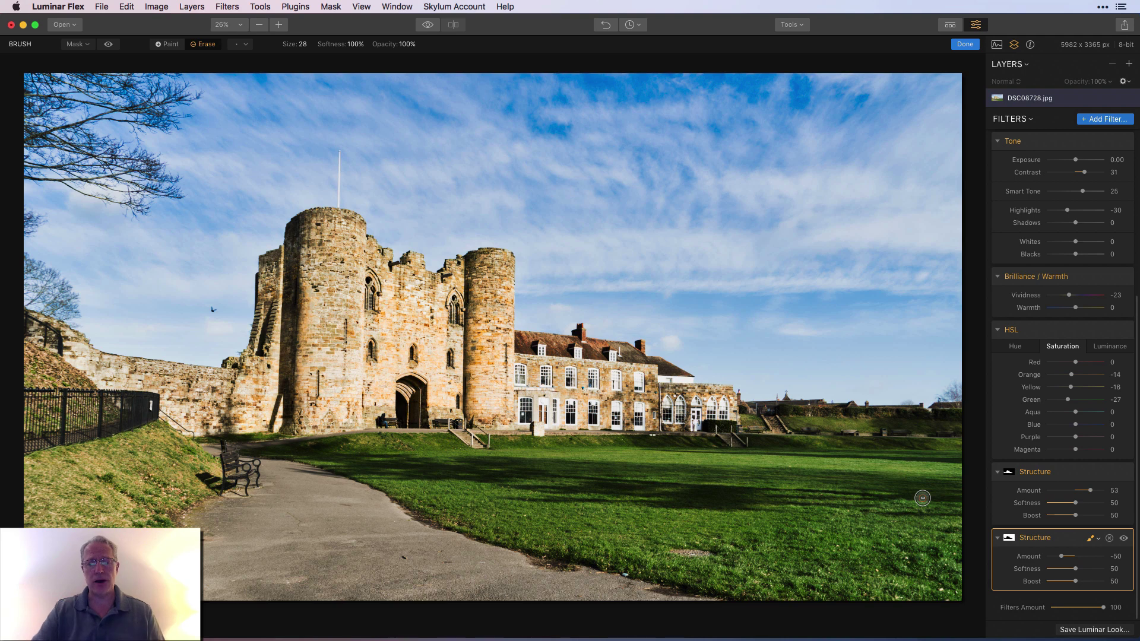
Step: Finish editing the second Structure filter's mask and set that filter's amount to -67
click(966, 44)
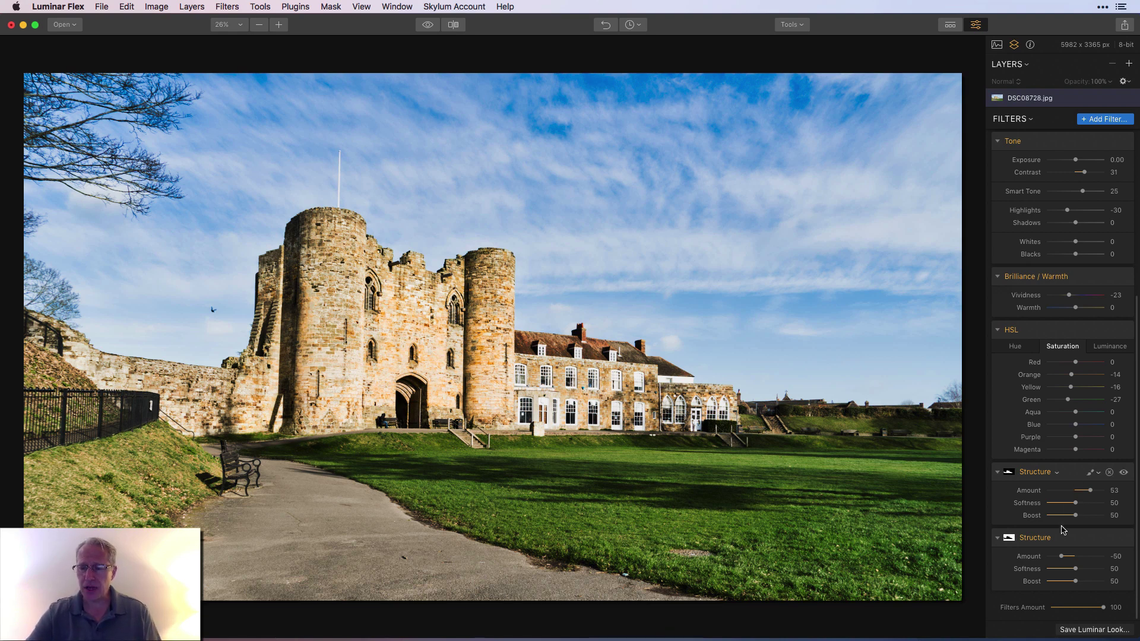
drag(1061, 559, 1057, 559)
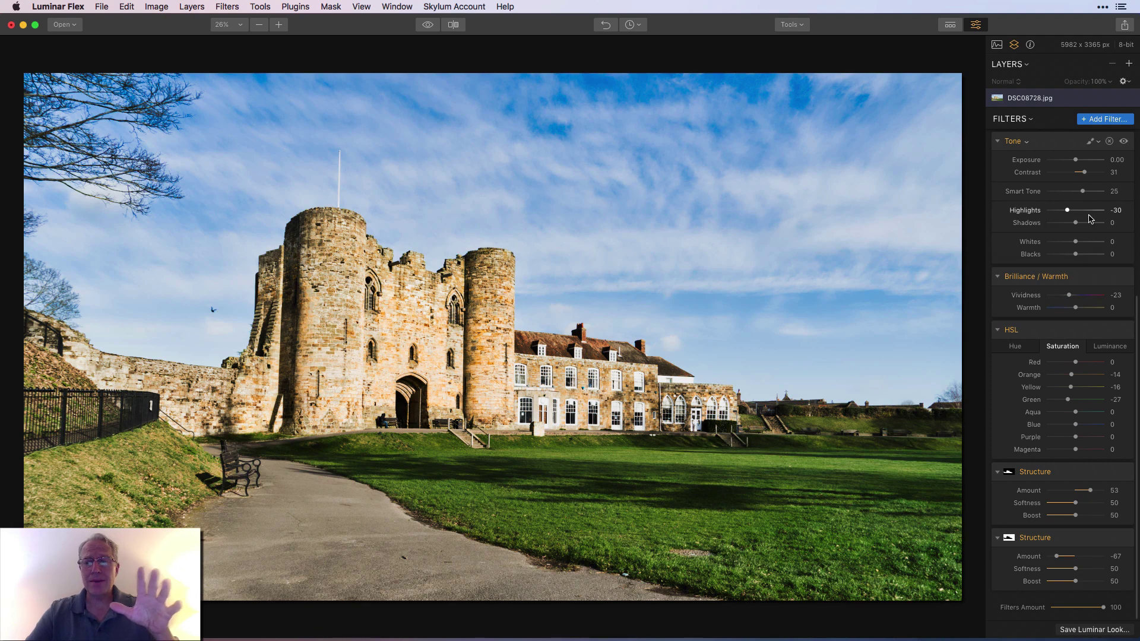
Step: Add a third Structure filter and set its amount to 63
click(1122, 120)
click(903, 188)
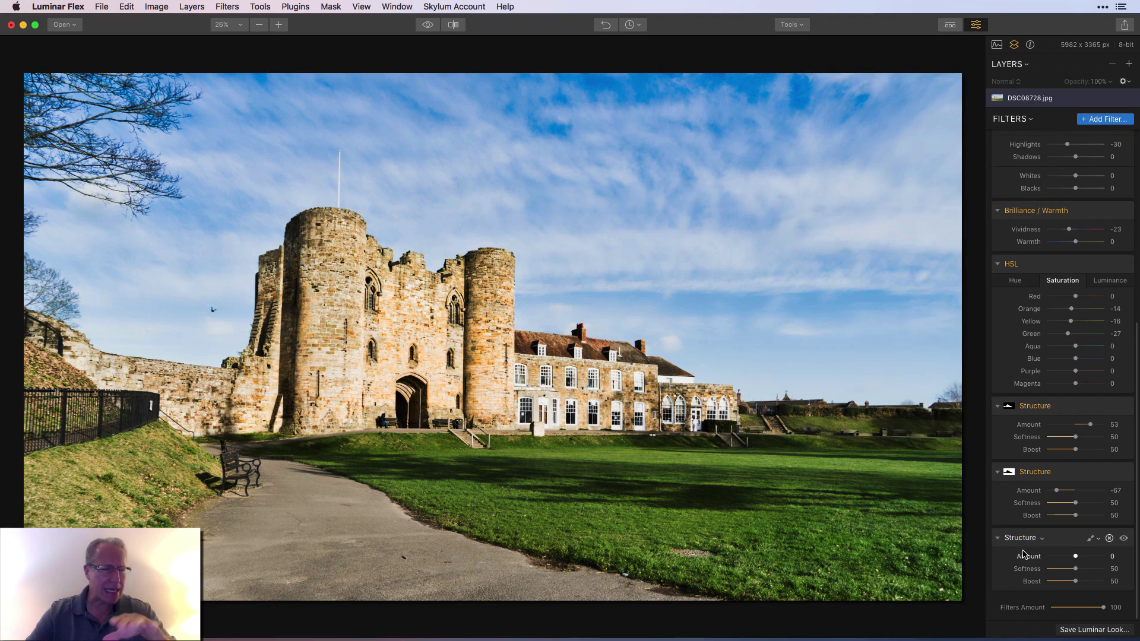
drag(1076, 556, 1098, 559)
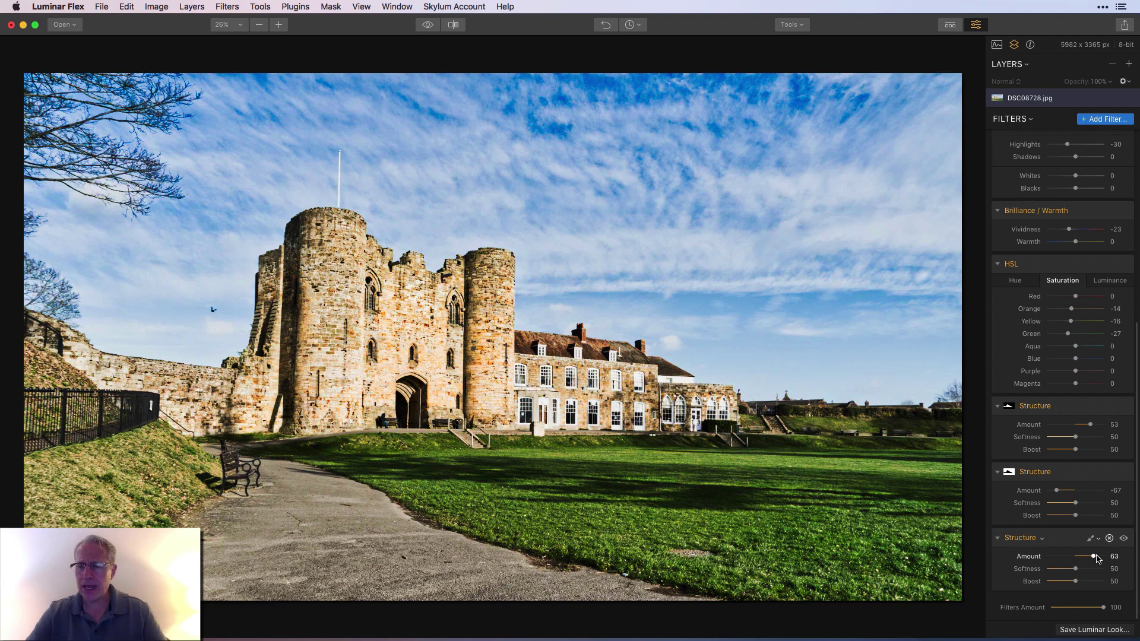
Step: Paint the third Structure filter's mask over the whole foreground path with the size 64 brush, checking coverage with the mask overlay
click(1091, 539)
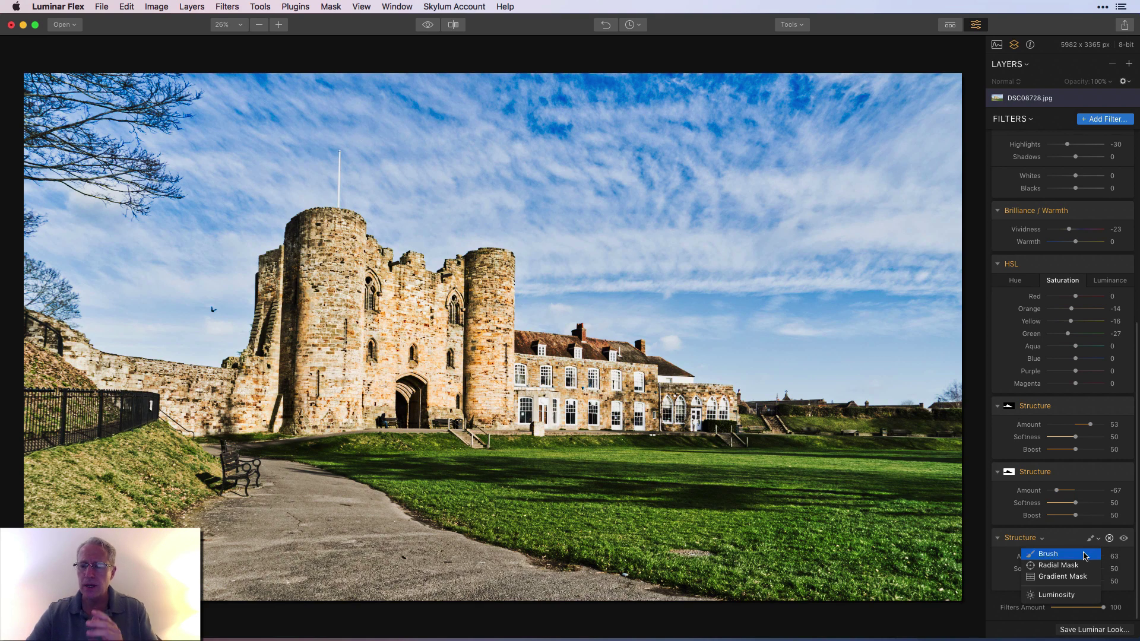
click(1048, 553)
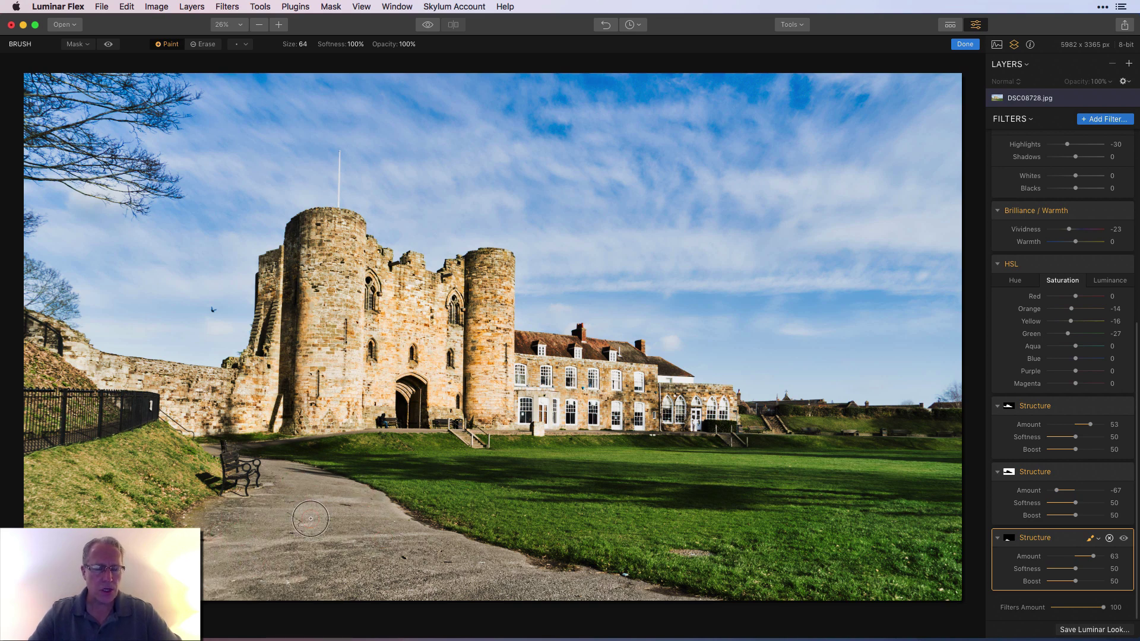
click(108, 44)
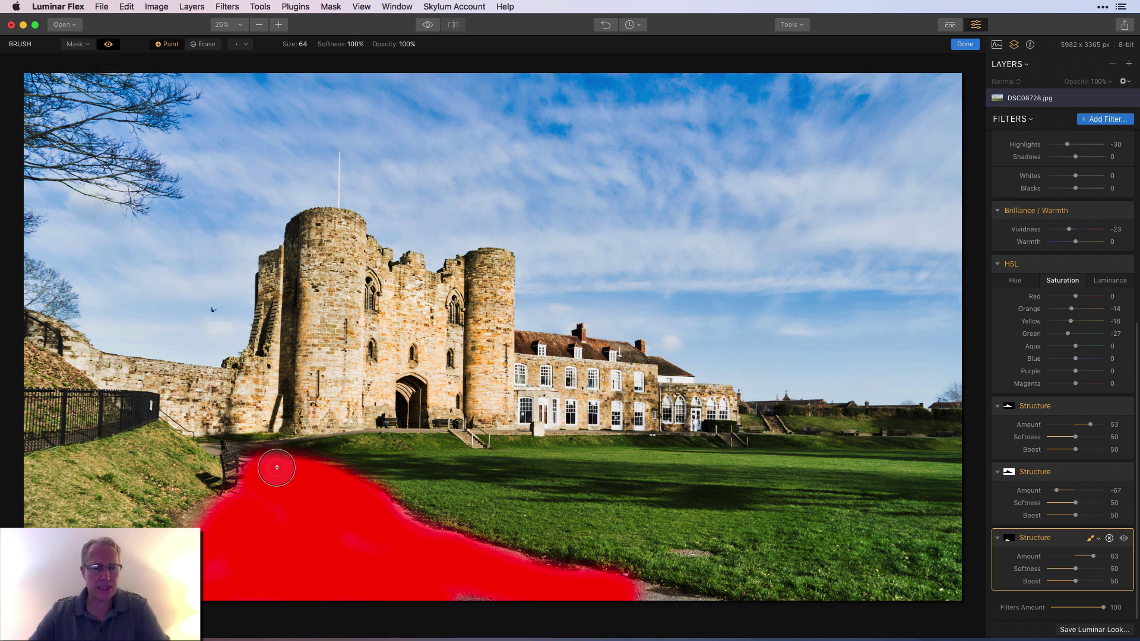
drag(563, 598, 656, 597)
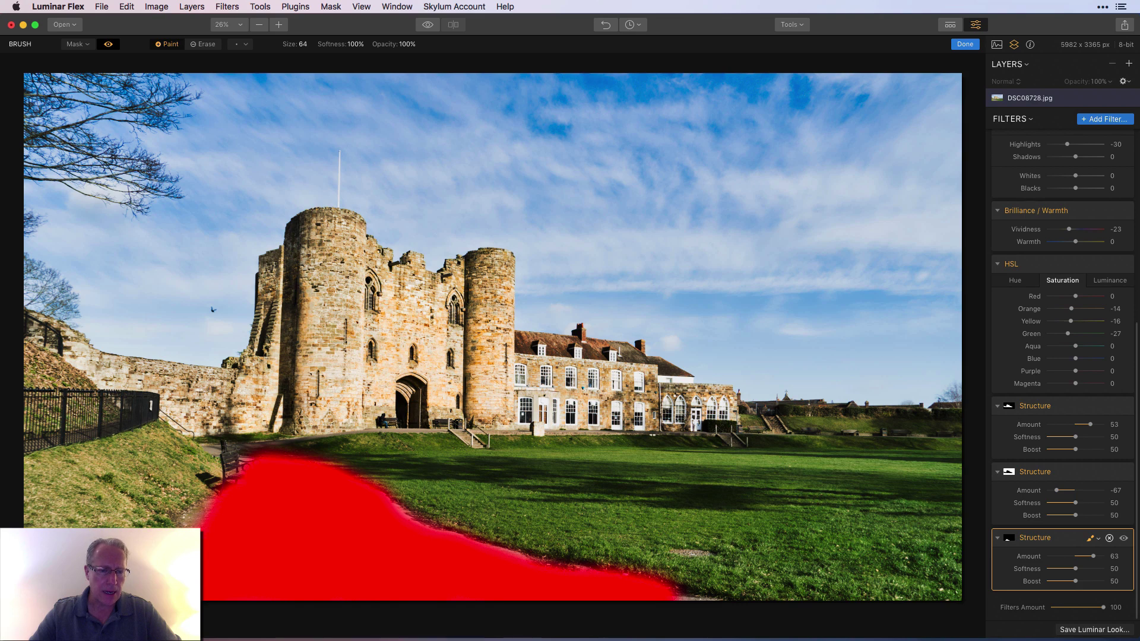
click(109, 47)
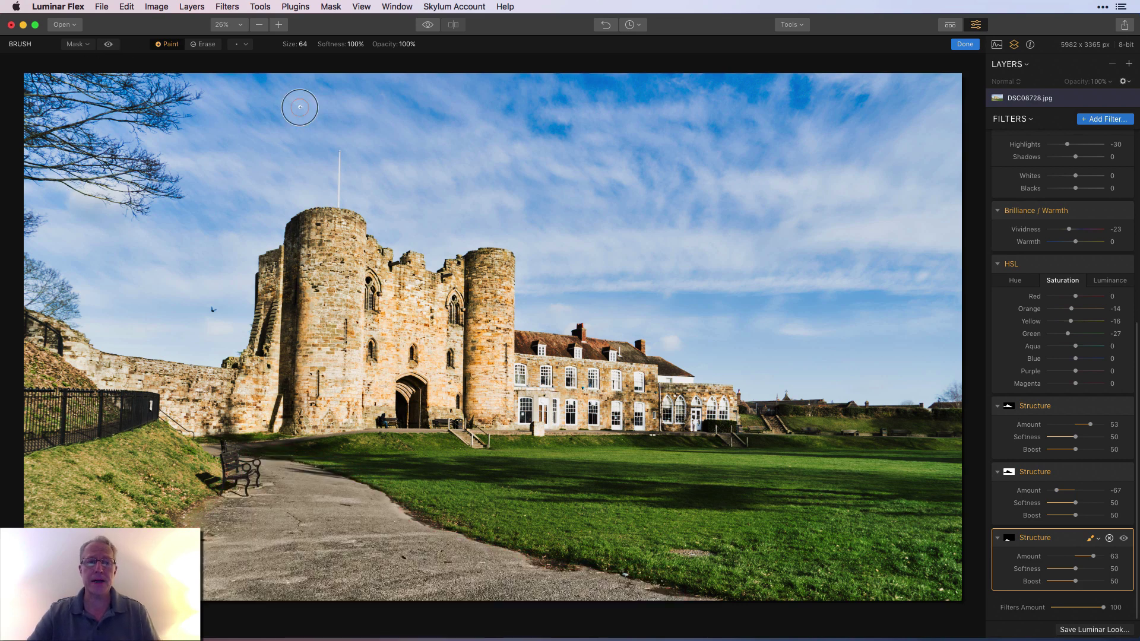
click(964, 46)
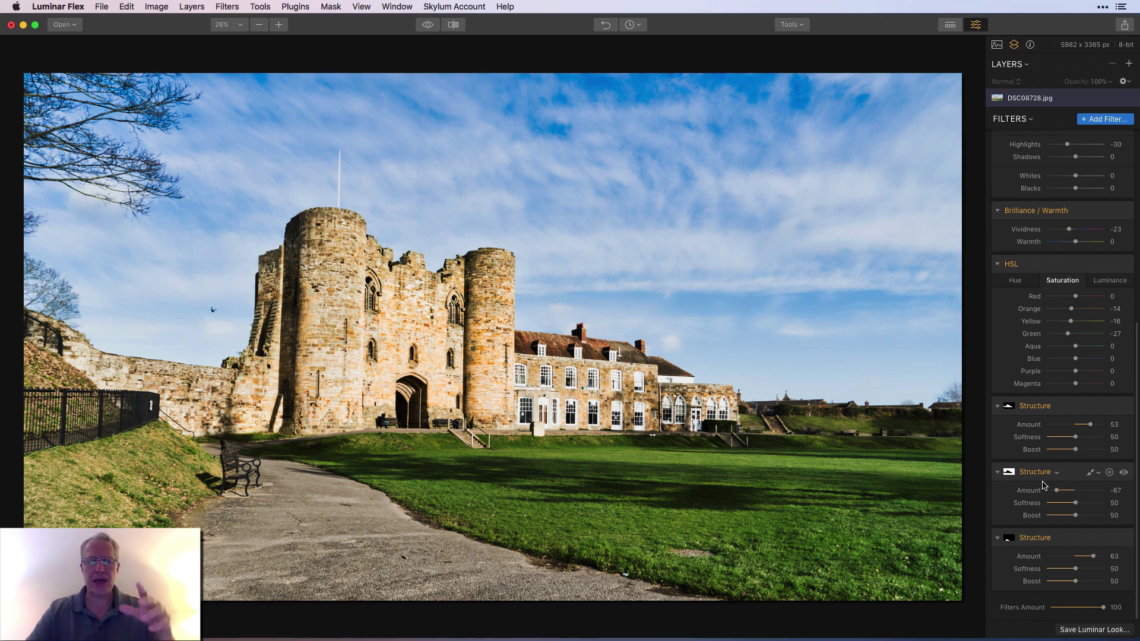
Step: Lower the second Structure filter's amount to -74 to soften the sky and grounds further
drag(1057, 492, 1054, 493)
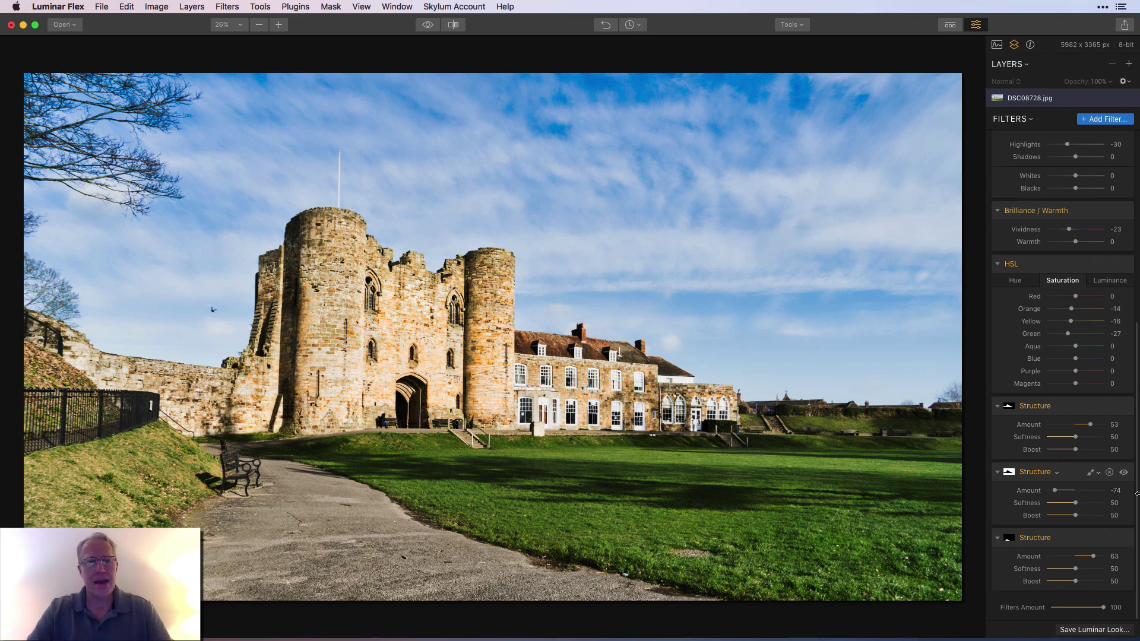
Step: Compare the edited castle photo with the original using the quick preview and the split before/after view
click(429, 26)
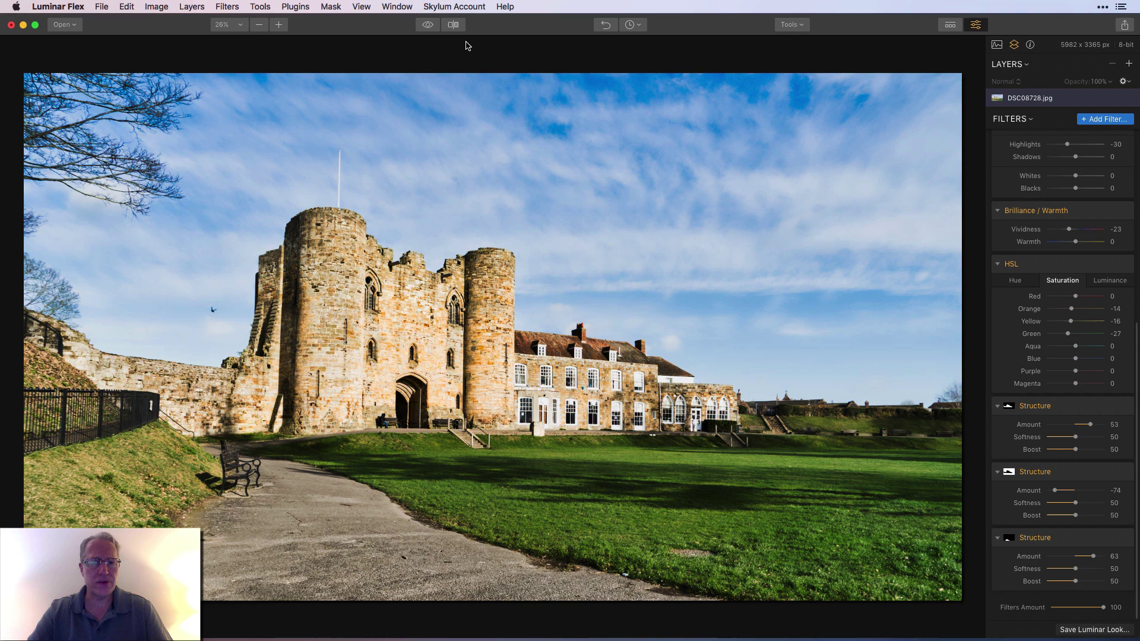
click(455, 25)
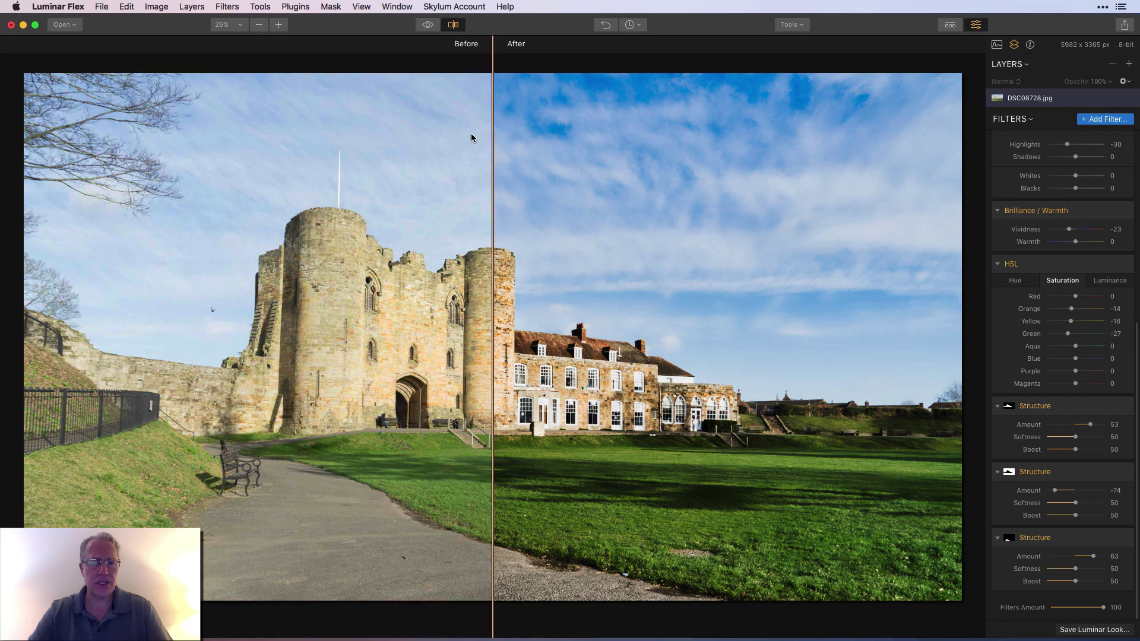
drag(495, 133, 242, 71)
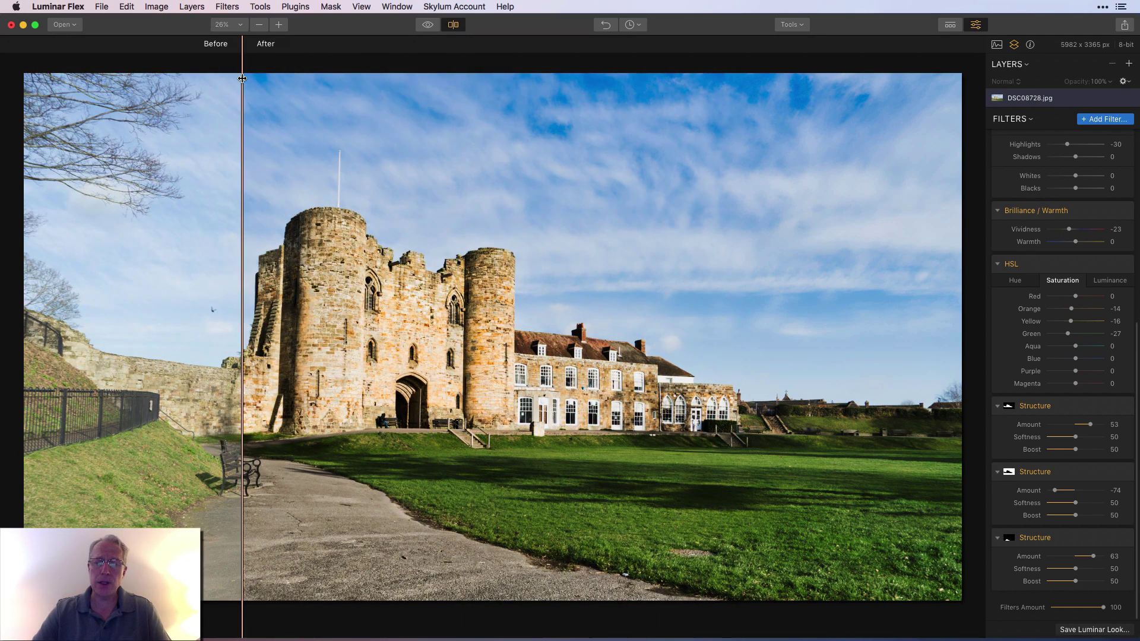
click(455, 25)
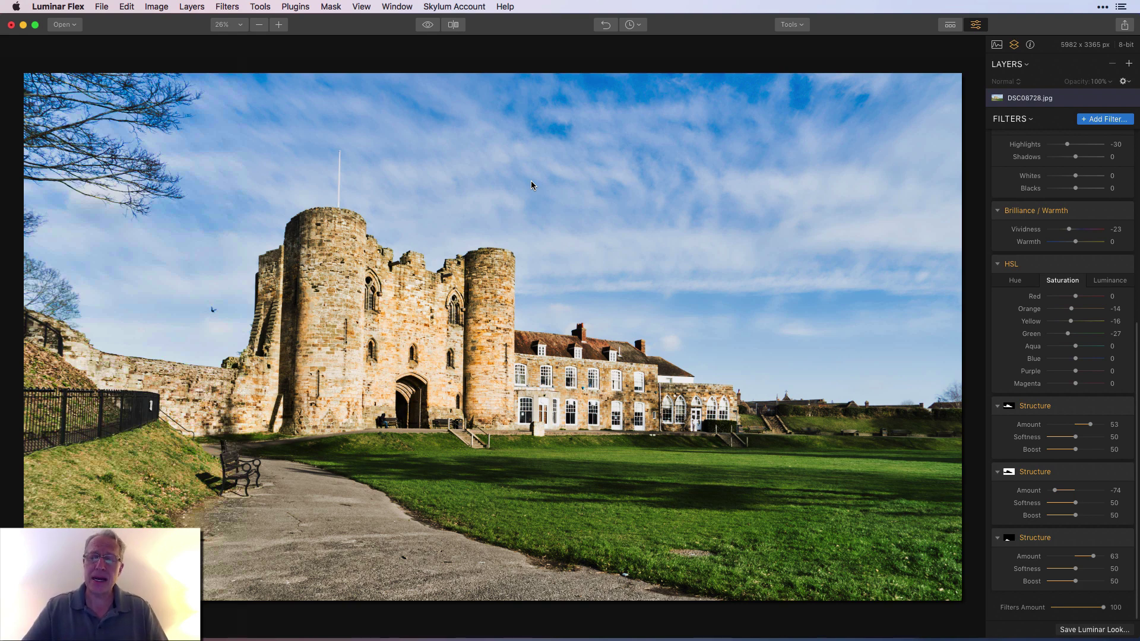
click(425, 24)
click(425, 24)
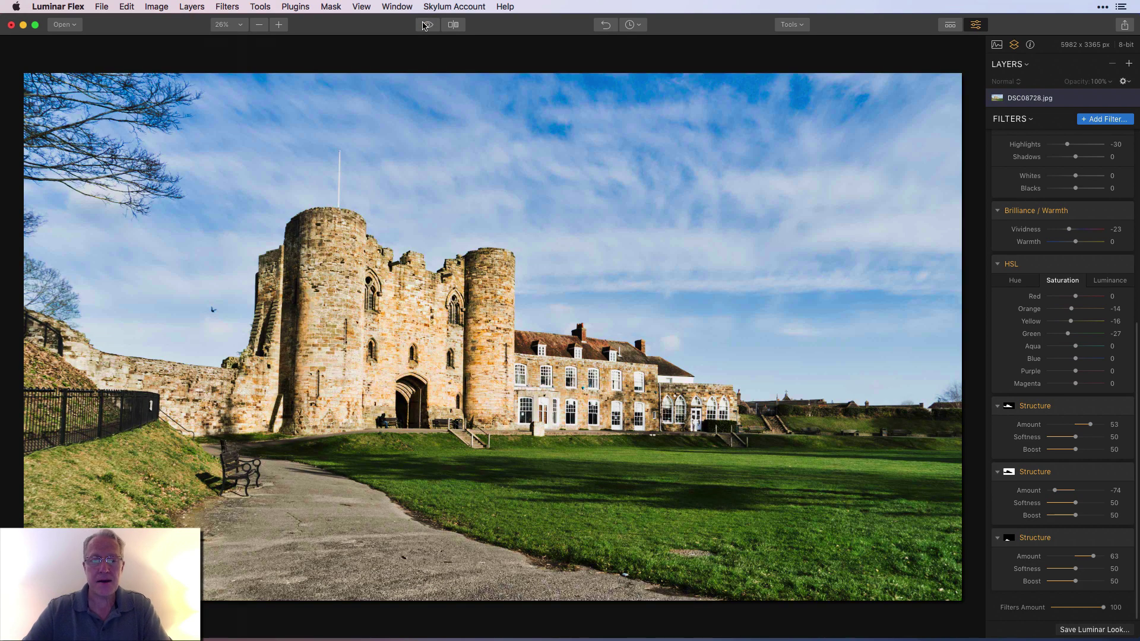